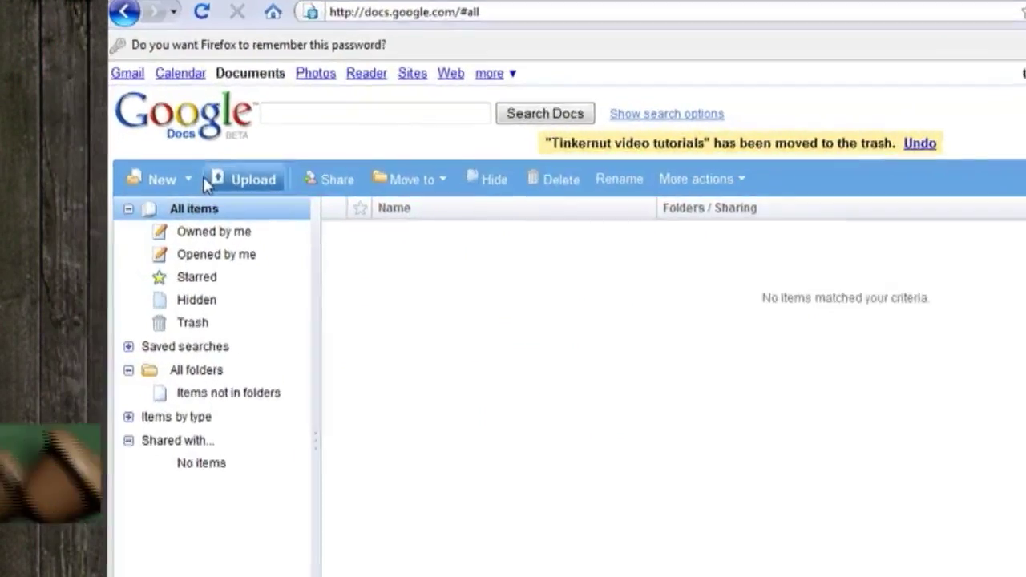
Create a new blank Google Docs document and look over its File > Download file as options.
left_click(100, 168)
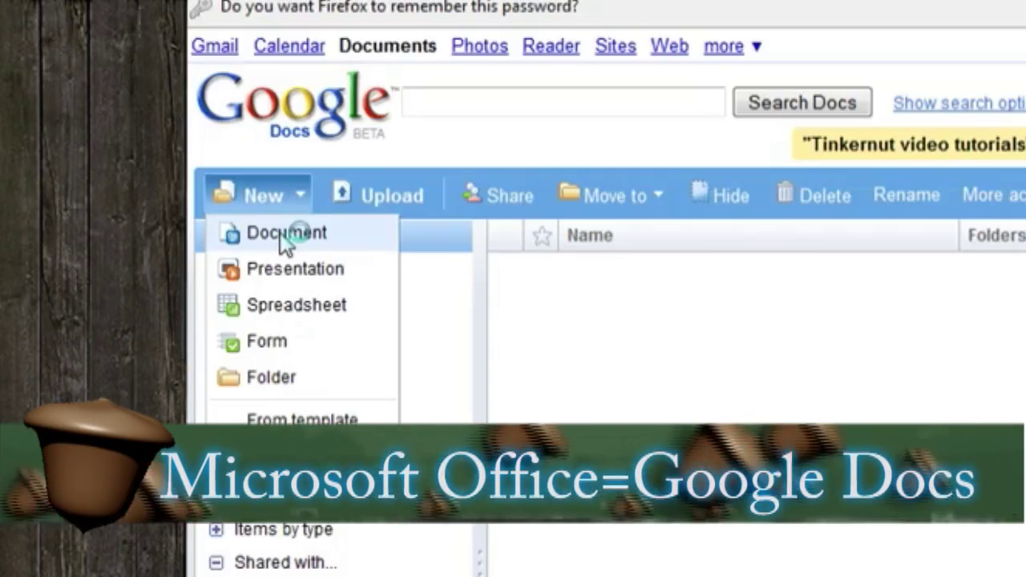
left_click(282, 234)
left_click(48, 103)
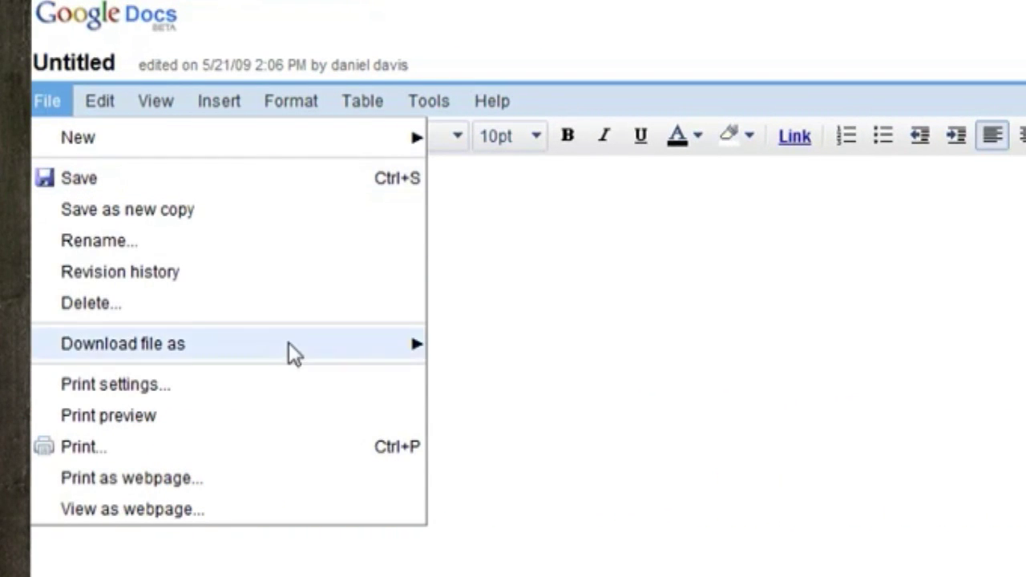
mouse_move(298, 362)
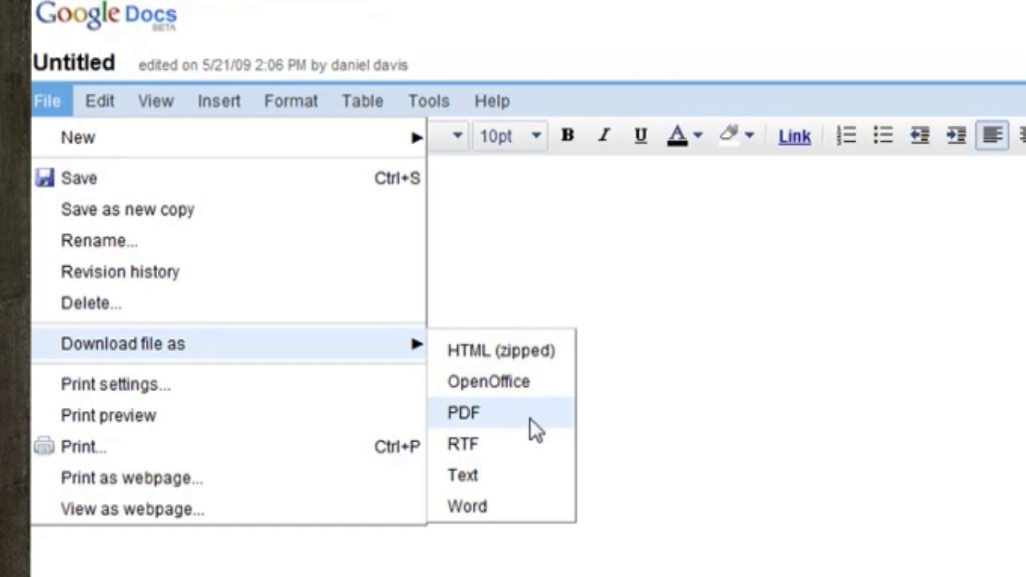
left_click(625, 288)
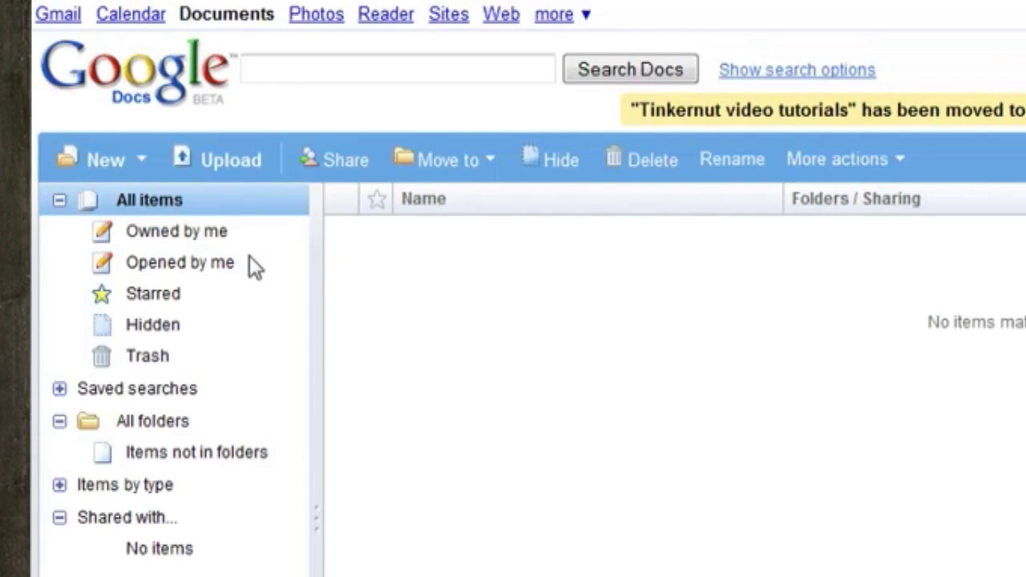
Create a new blank spreadsheet, then go to the Upload page listing accepted file types.
left_click(128, 122)
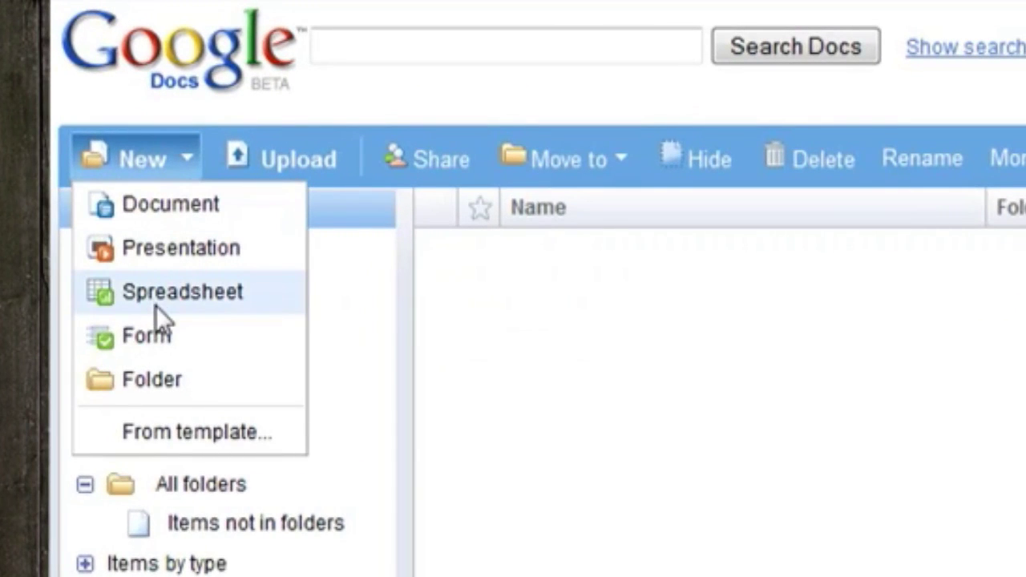
left_click(176, 297)
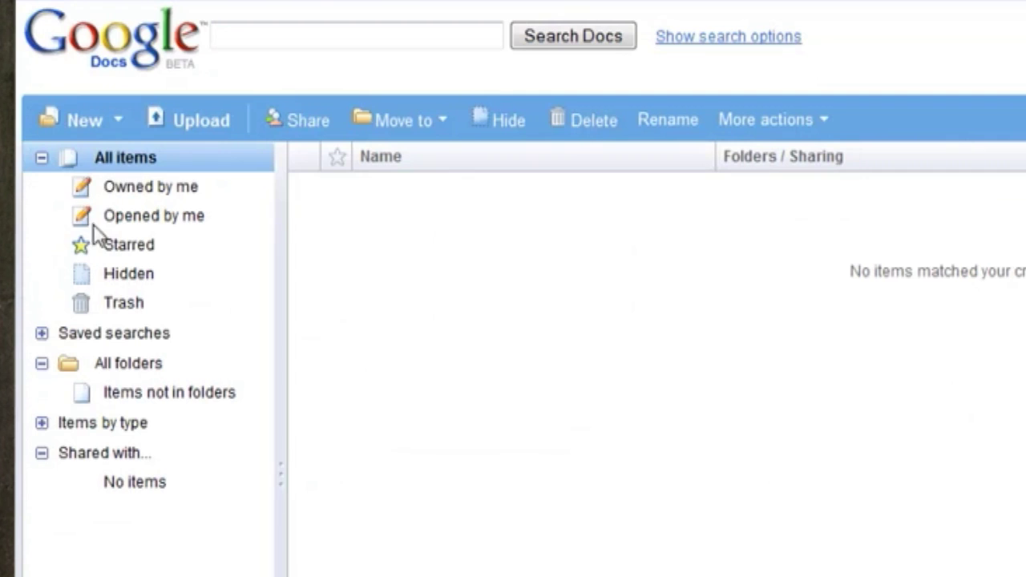
left_click(91, 122)
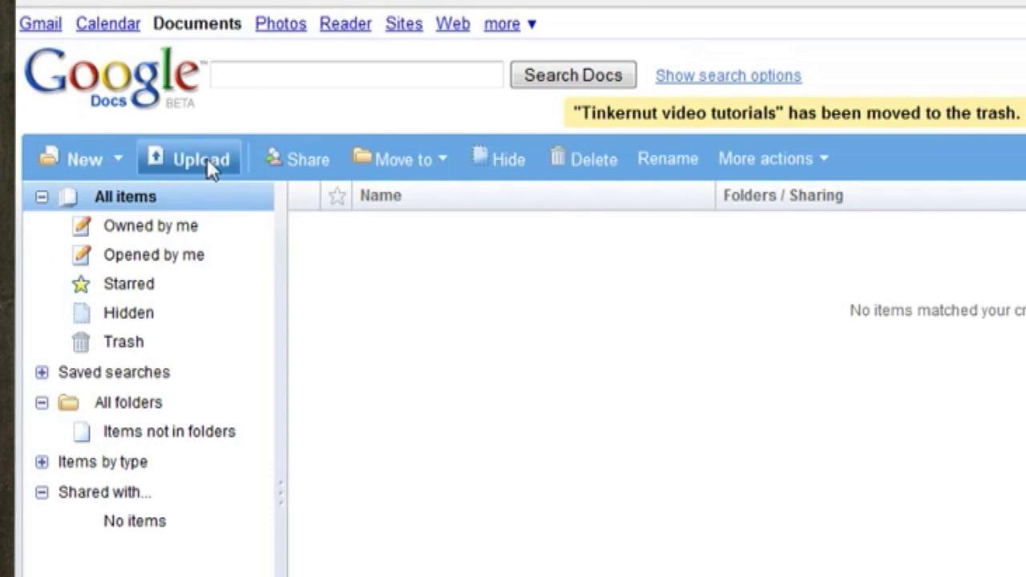
left_click(206, 158)
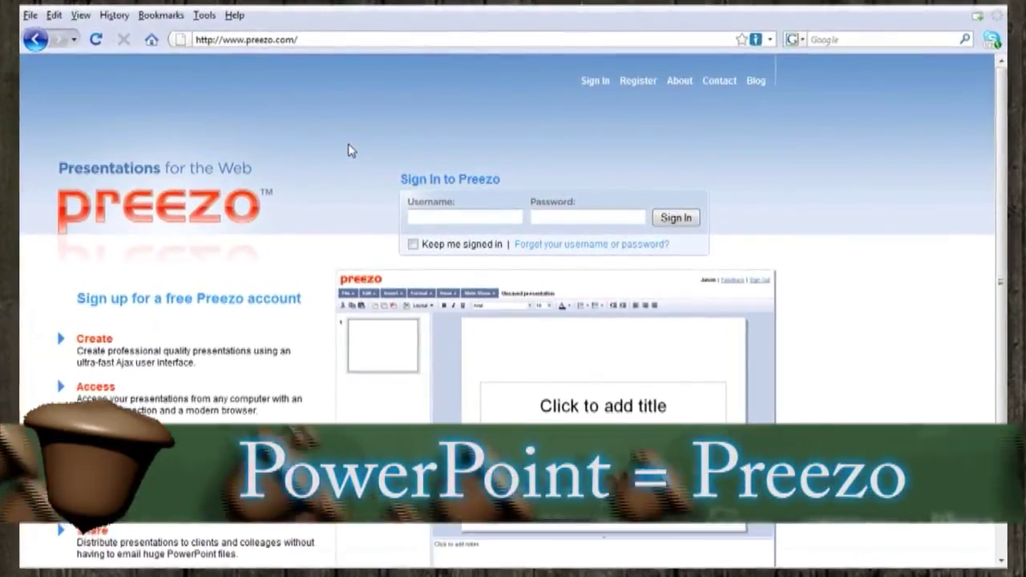
Apply a dark red Color Fill background to the Tinkernut title slide via Format > Background.
scroll(347, 151, "down", 2)
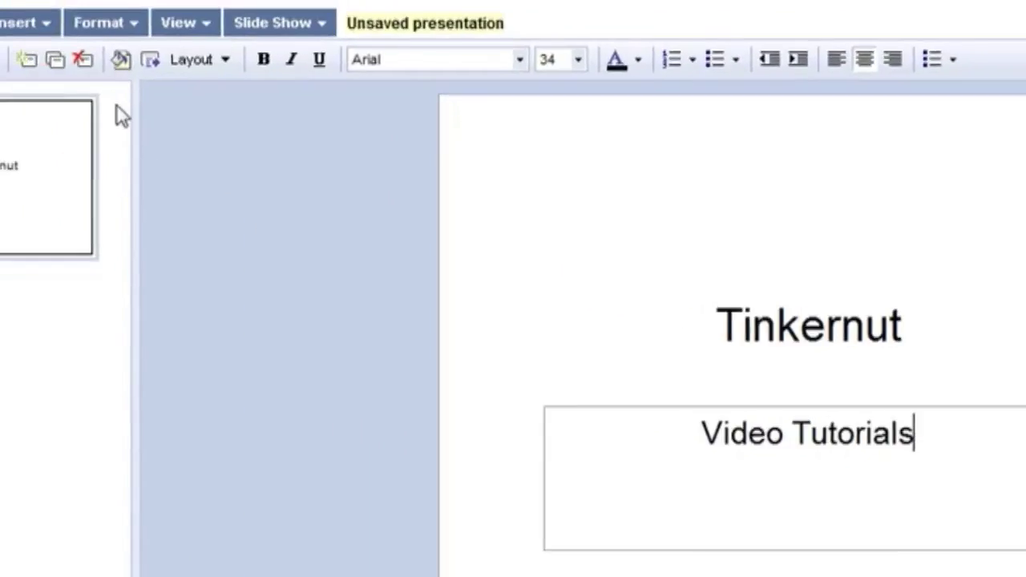
left_click(99, 21)
left_click(252, 148)
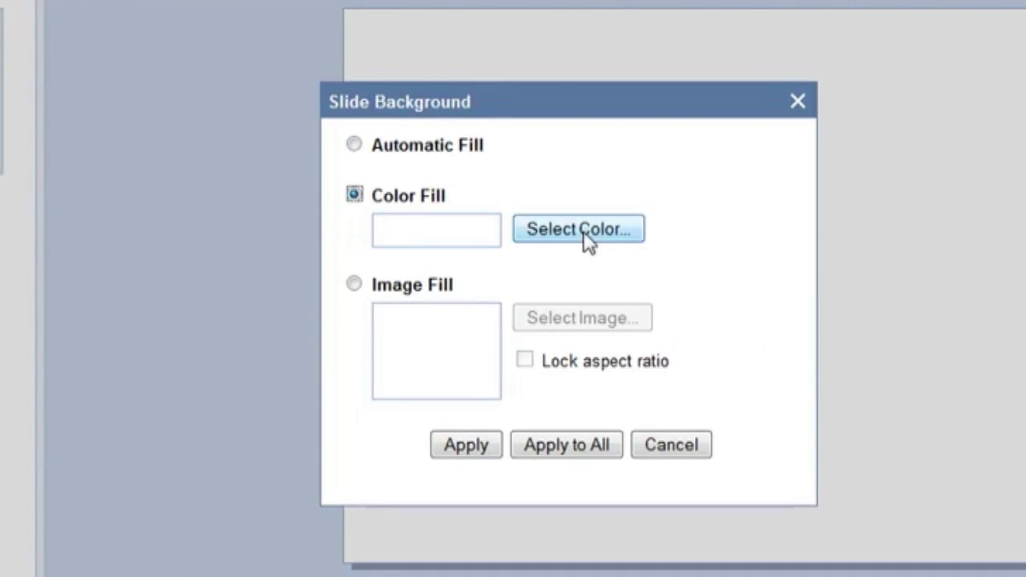
left_click(584, 231)
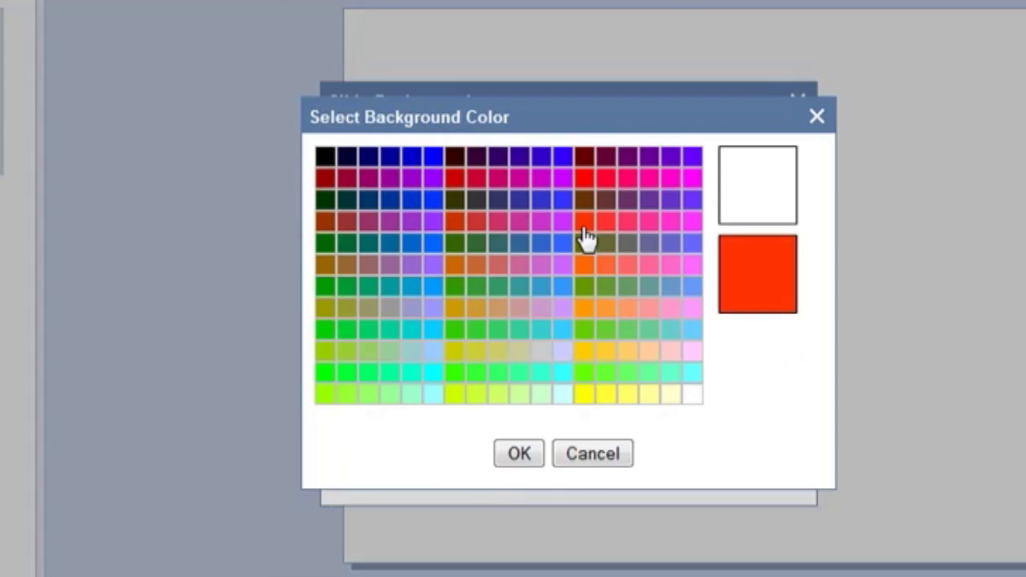
left_click(325, 178)
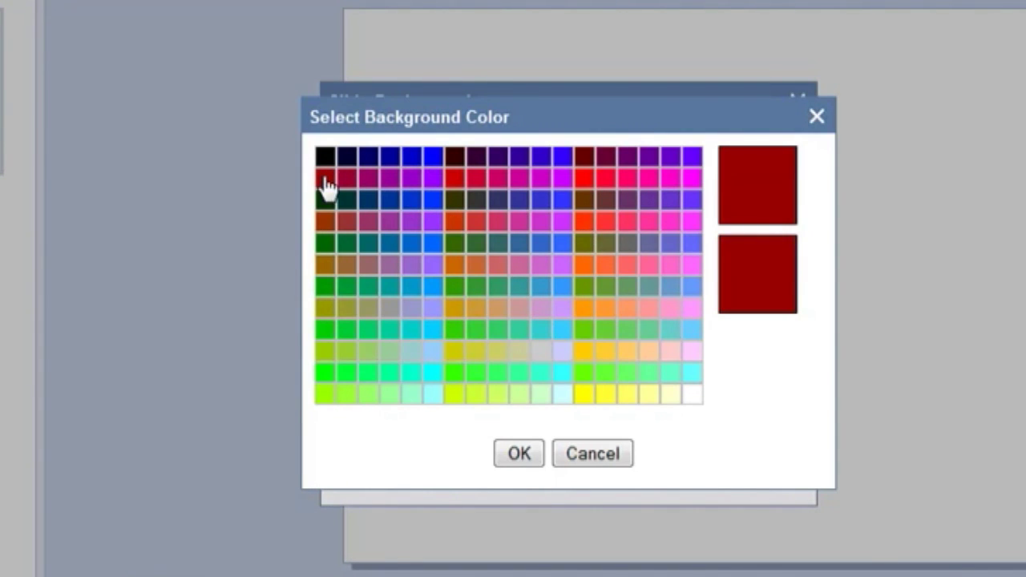
left_click(512, 450)
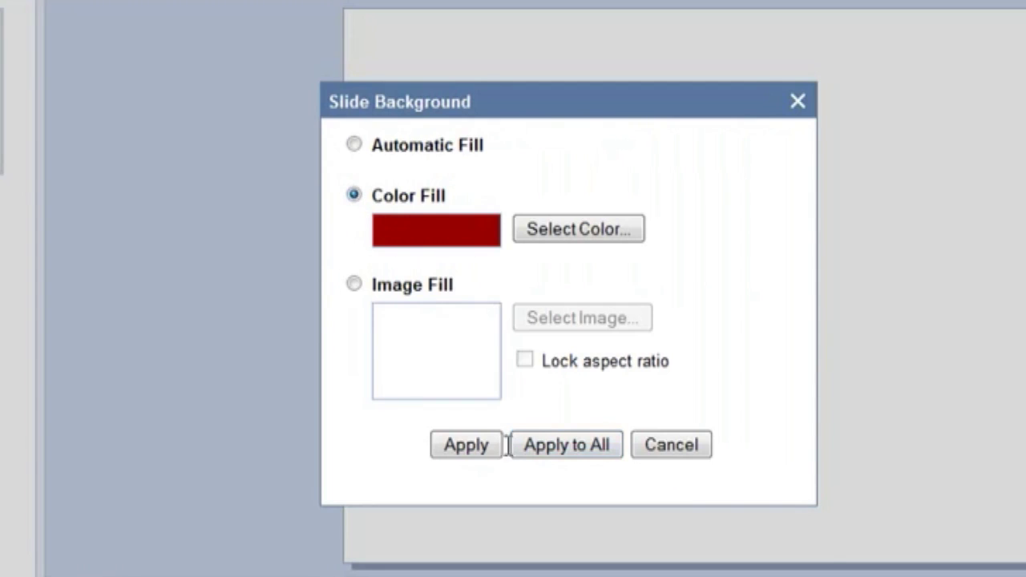
left_click(487, 446)
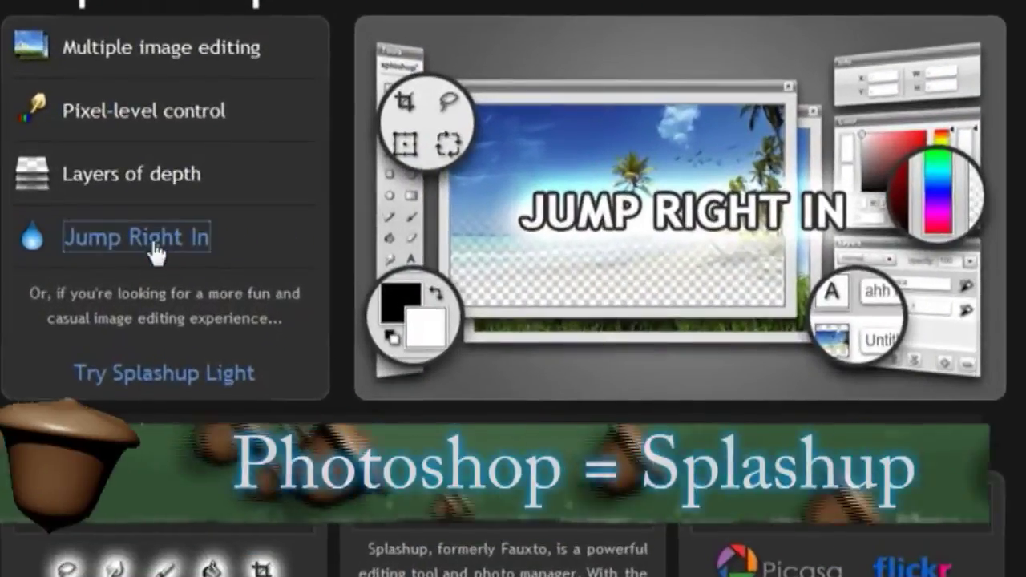
Start a new blank image with Jump Right In and draw a red circle.
left_click(154, 247)
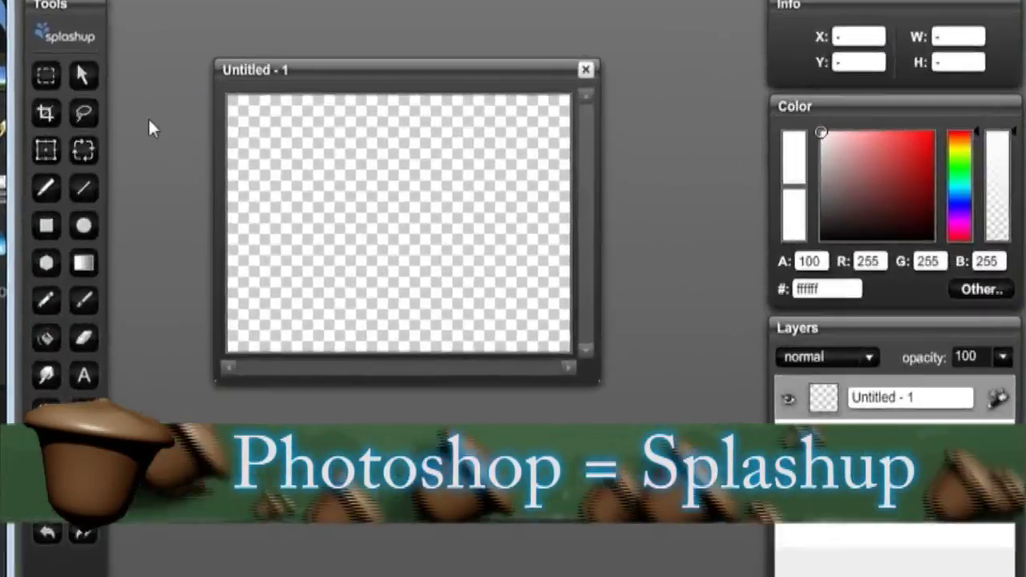
left_click(153, 239)
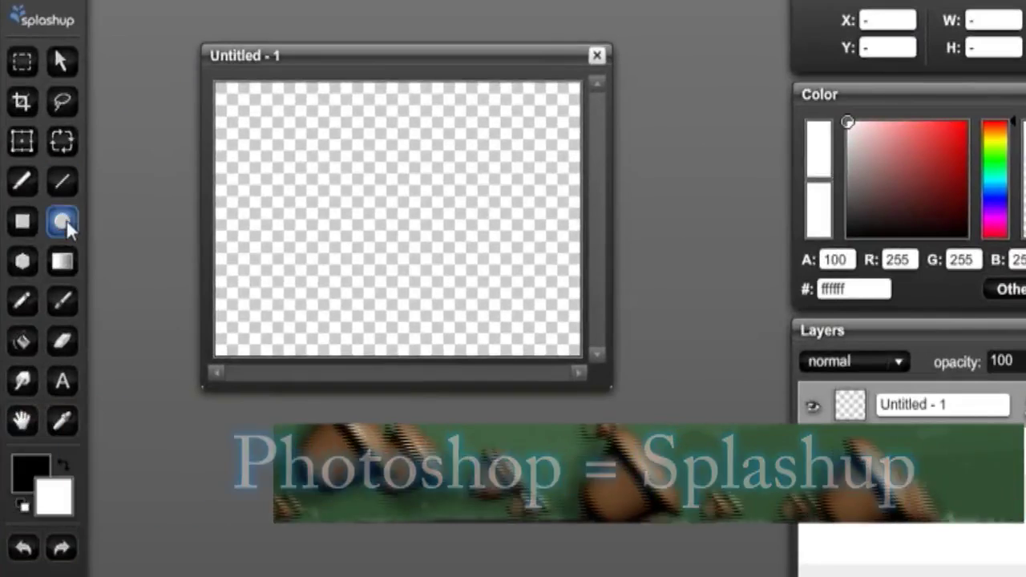
left_click_drag(365, 174, 475, 260)
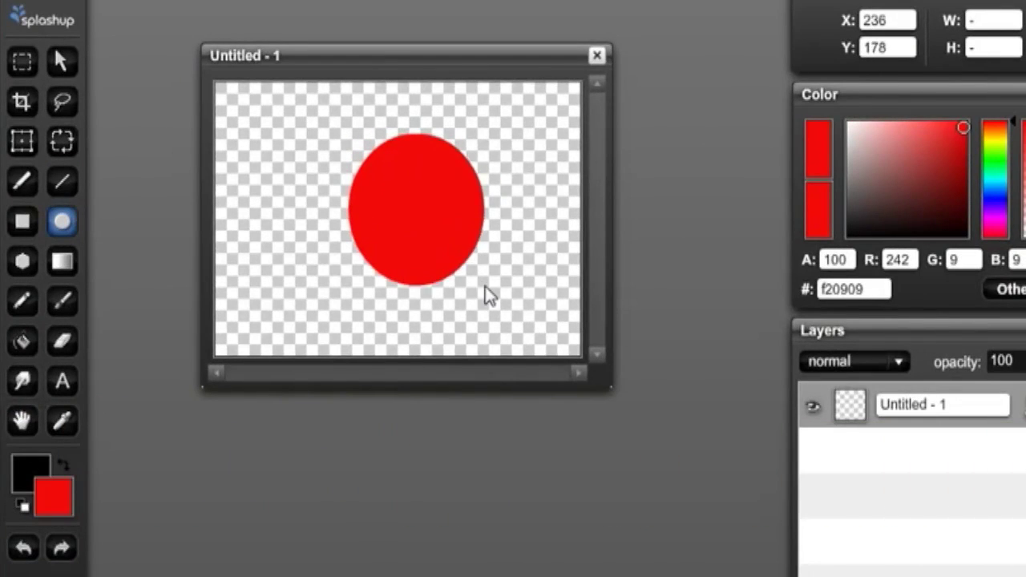
left_click_drag(489, 294, 517, 291)
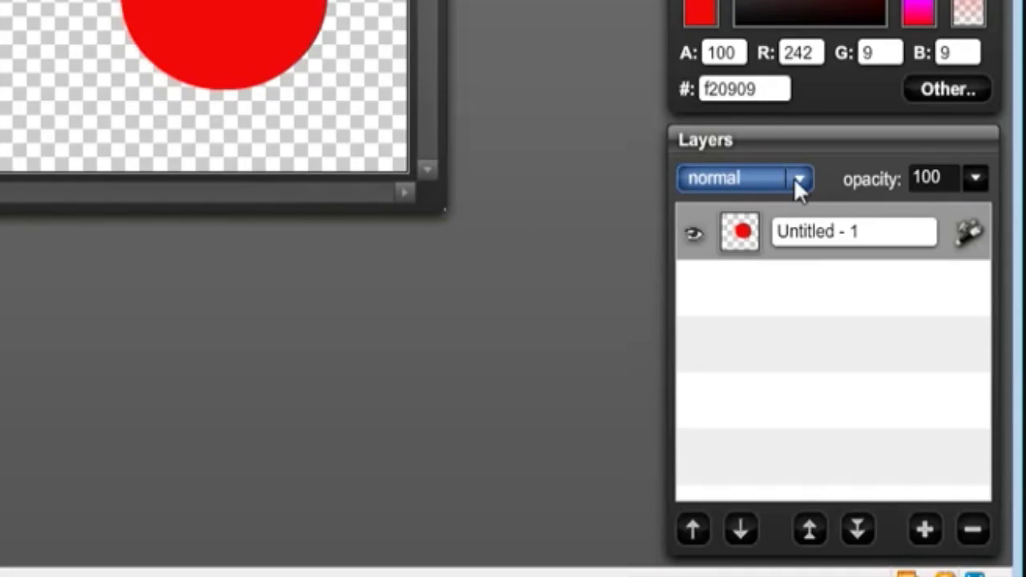
Draw a blue rectangle on a new layer, then move the circle's layer above it.
left_click(924, 529)
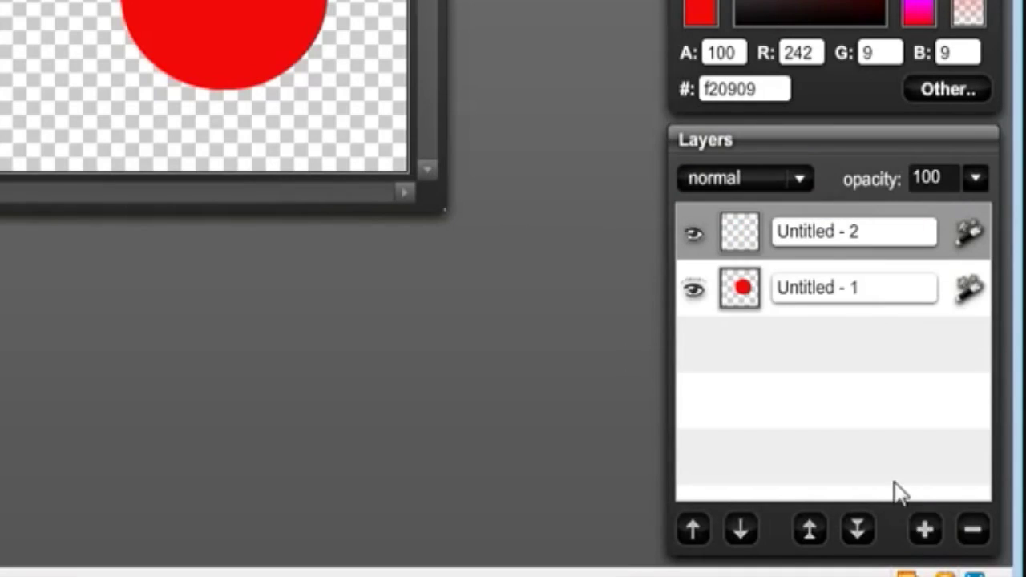
left_click(35, 230)
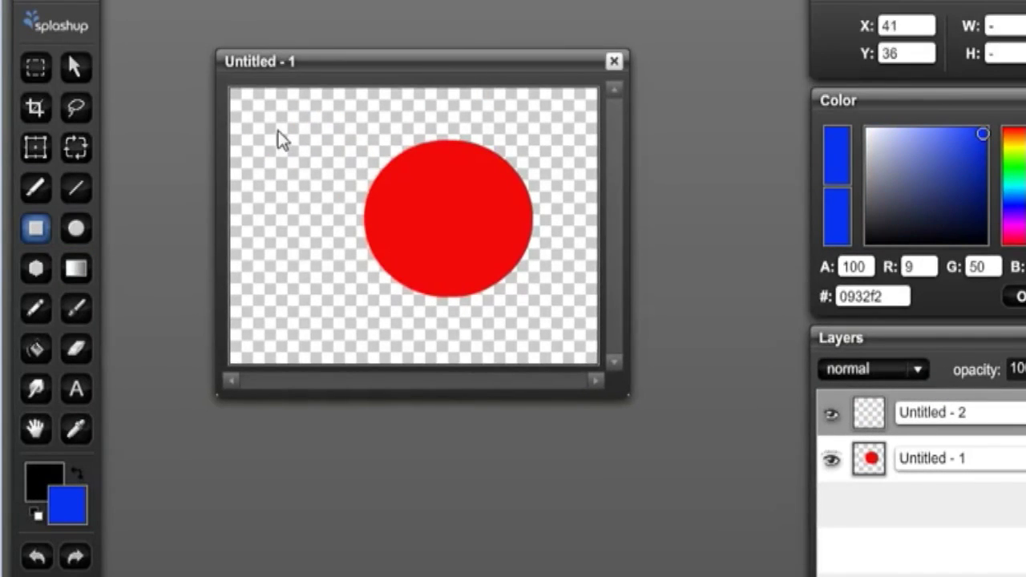
left_click_drag(275, 127, 558, 313)
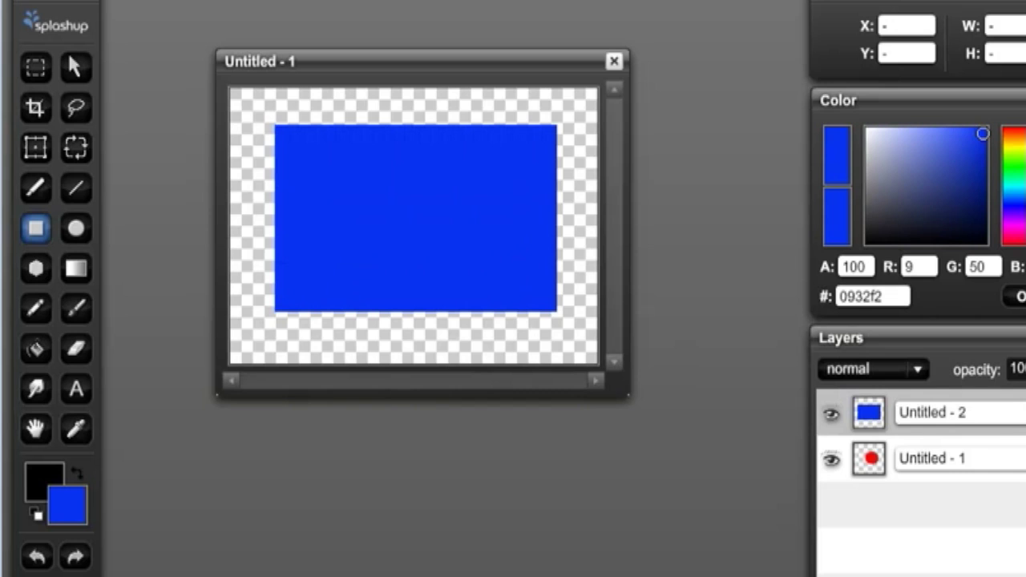
left_click_drag(953, 412, 954, 463)
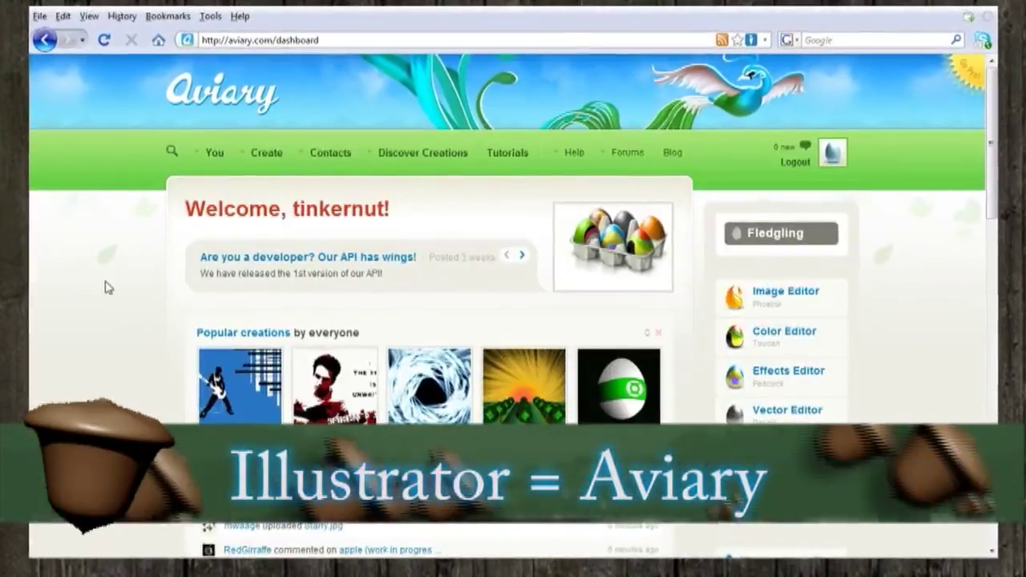
Create a blank 625x550 vector canvas covered by a full-size red gradient rectangle.
scroll(103, 286, "down", 3)
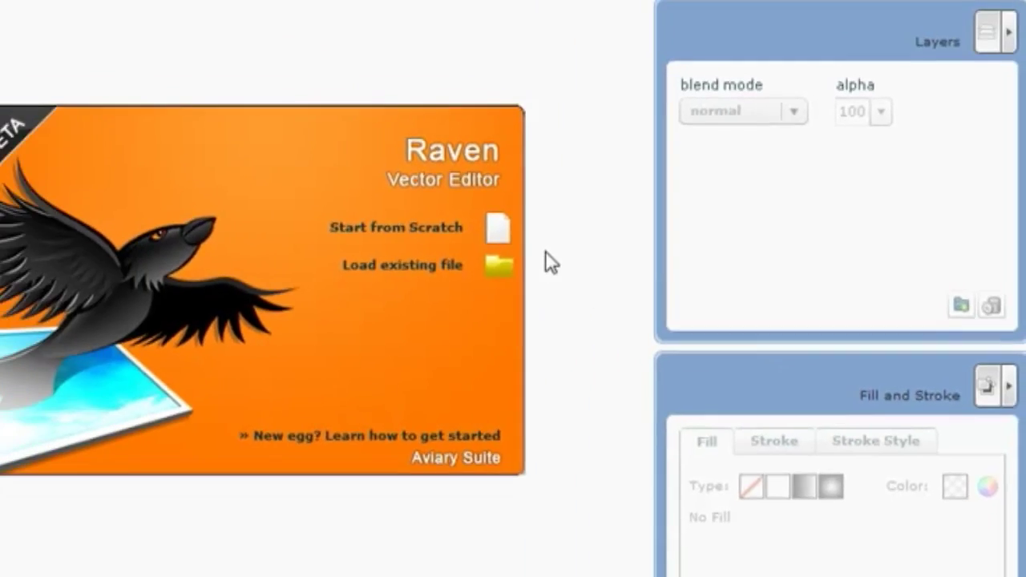
left_click(629, 251)
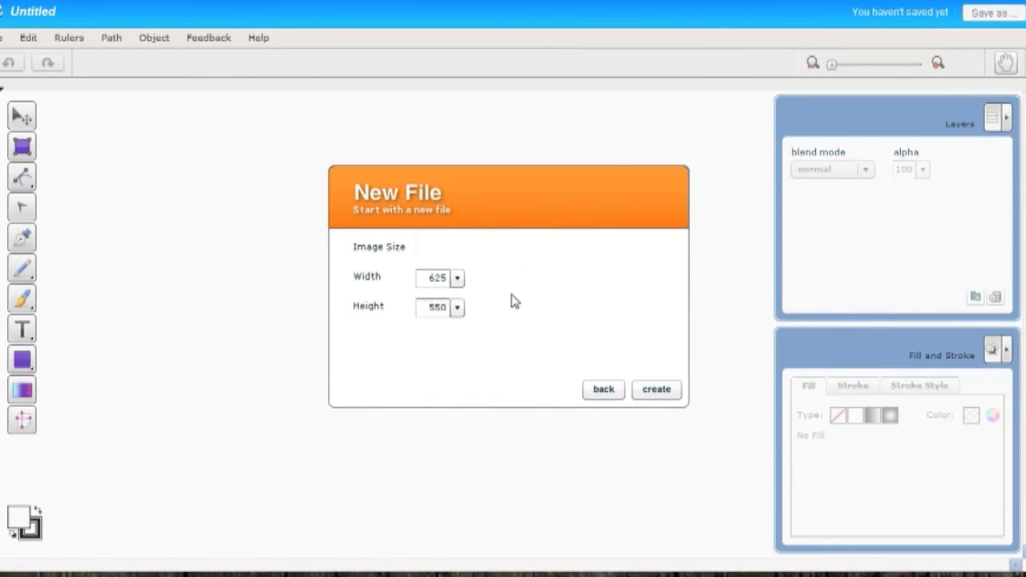
left_click(657, 392)
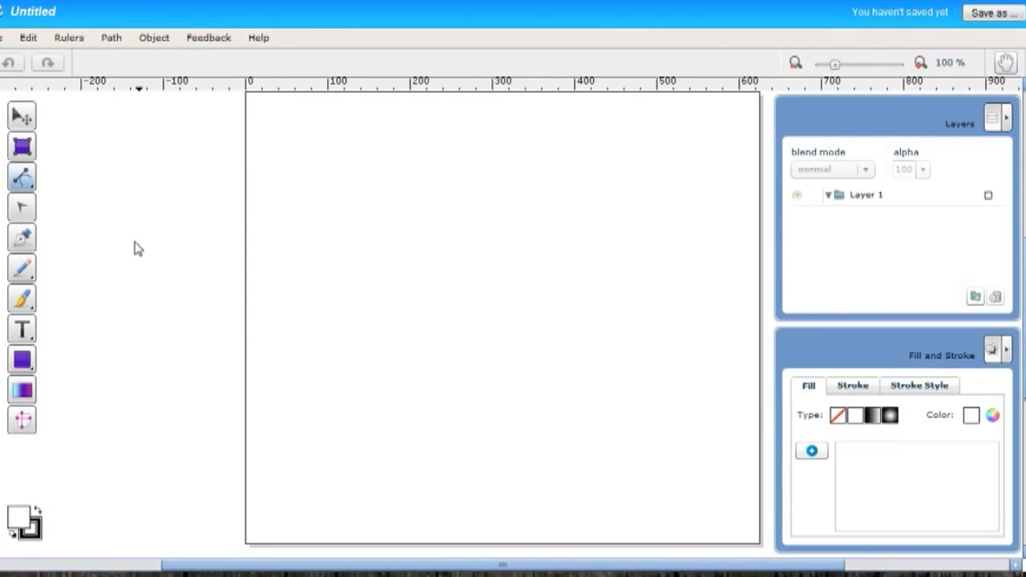
left_click(22, 360)
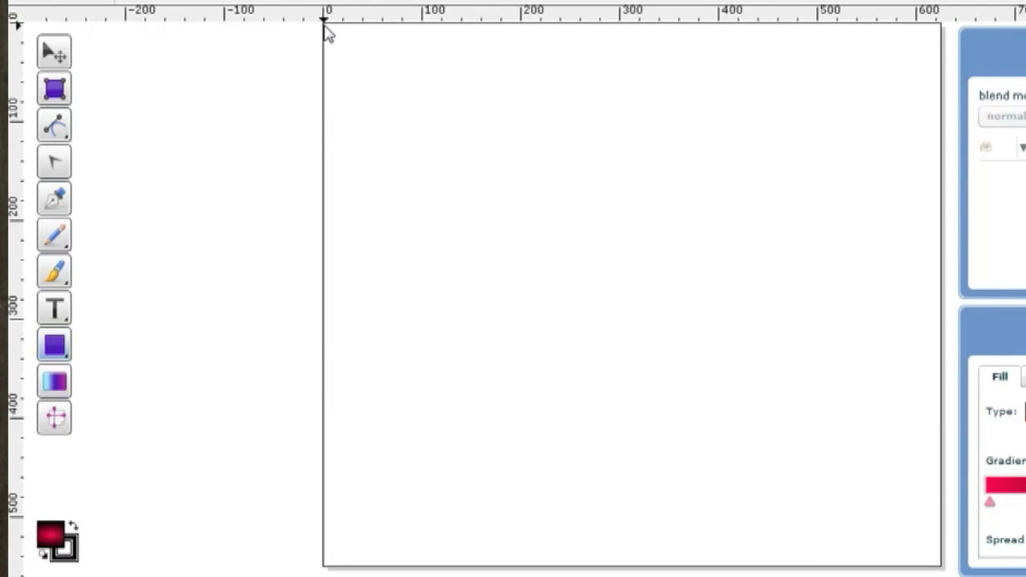
left_click_drag(353, 75, 947, 569)
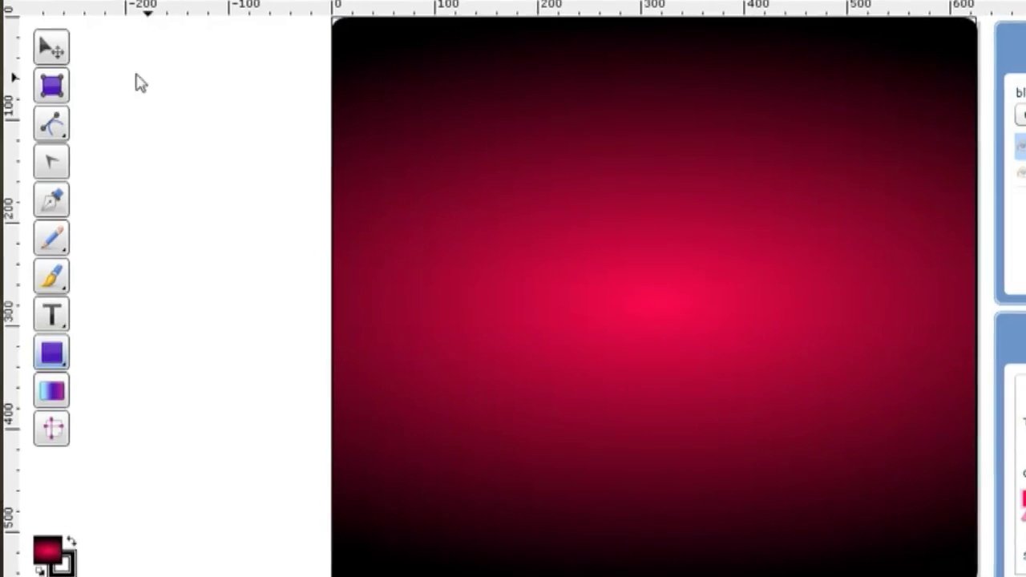
Paint a thick orange, black-outlined S-shaped brush stroke across the red canvas.
left_click(40, 293)
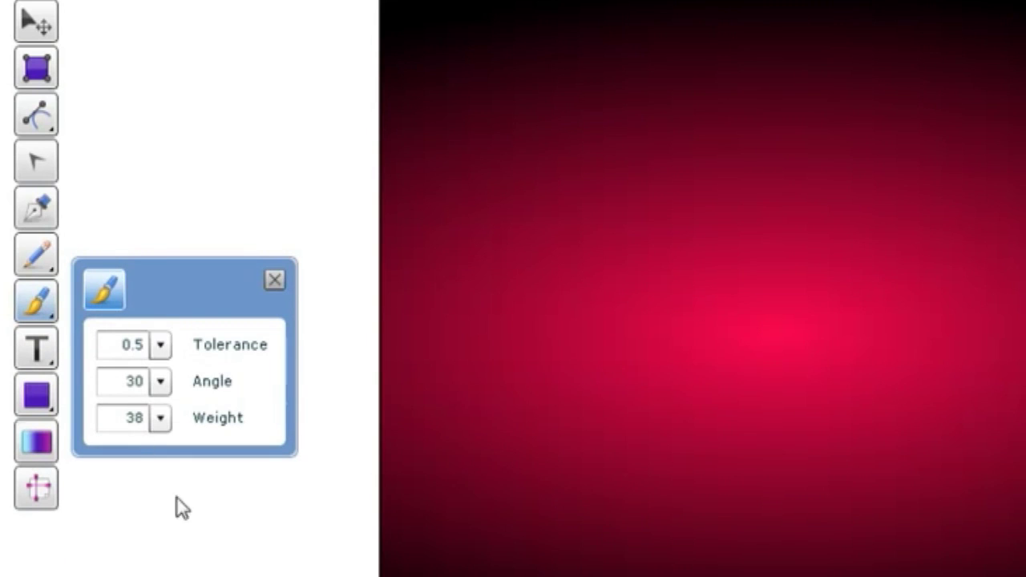
mouse_move(568, 108)
left_mouse_down()
mouse_move(747, 142)
mouse_move(597, 425)
left_mouse_up()
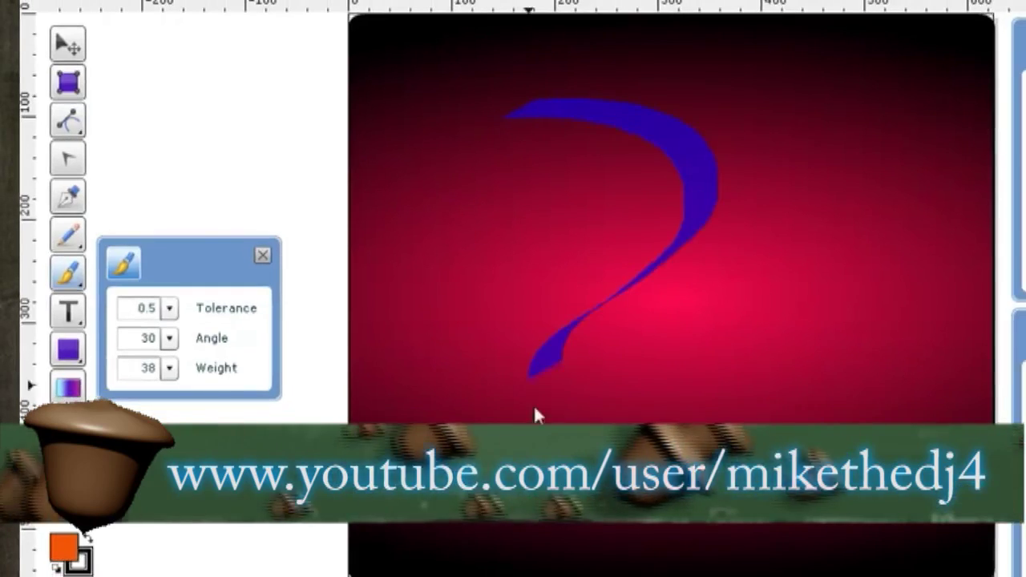
left_click_drag(533, 404, 570, 433)
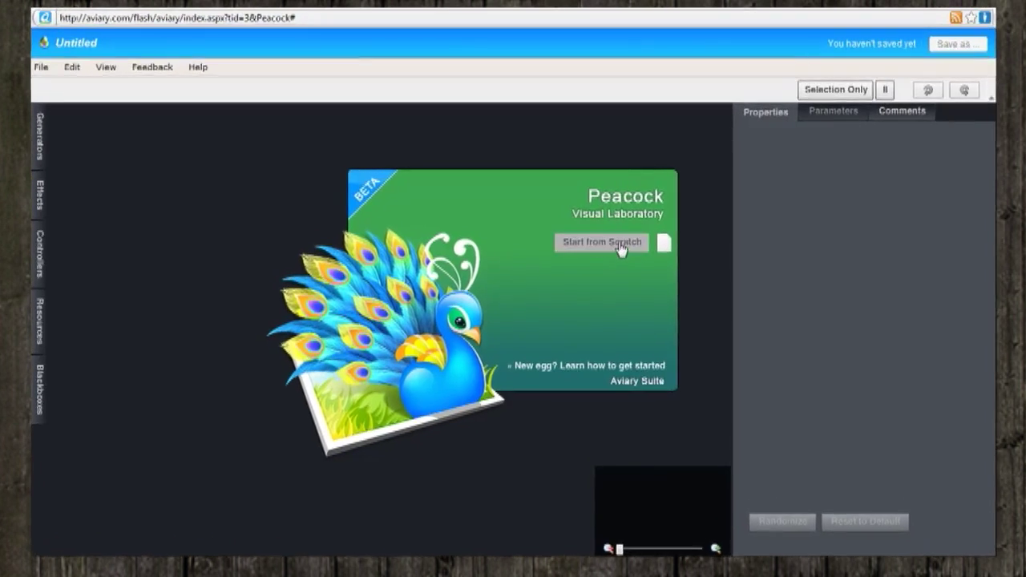
left_click(621, 245)
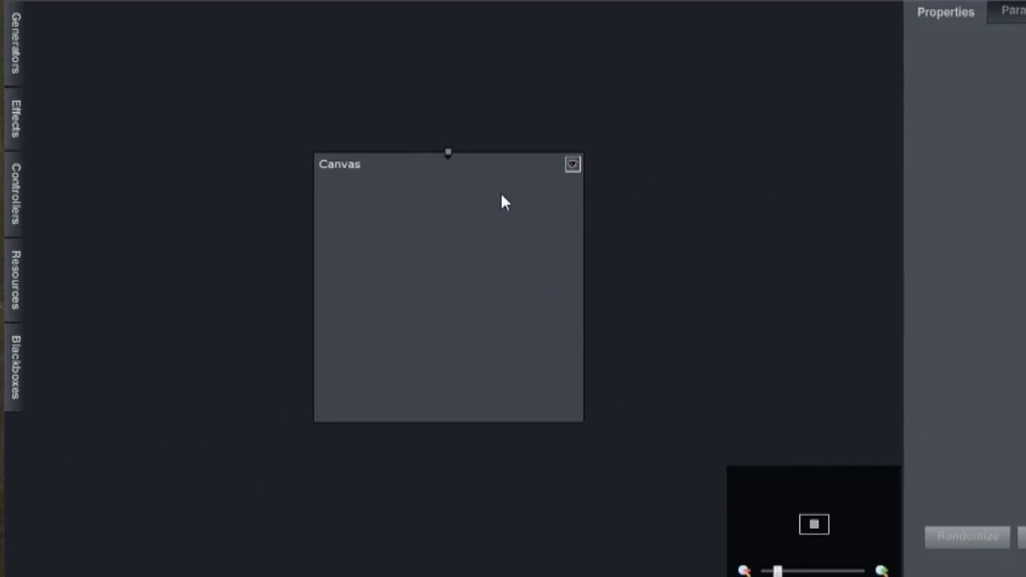
Add a Coons Patch generator feeding the Canvas and connect a Color Field into it.
left_click_drag(501, 194, 501, 216)
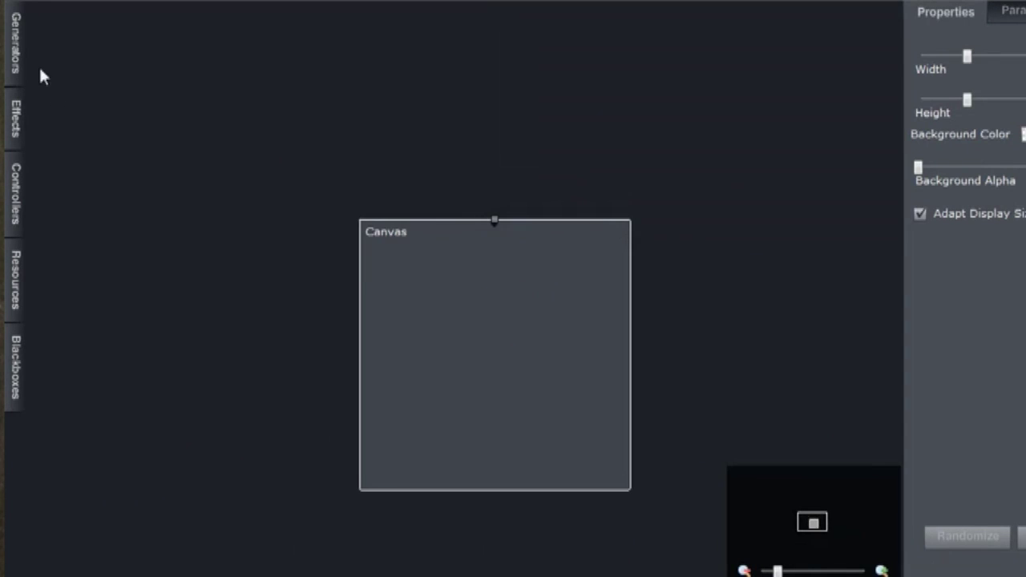
left_click(16, 48)
left_click_drag(195, 36, 537, 126)
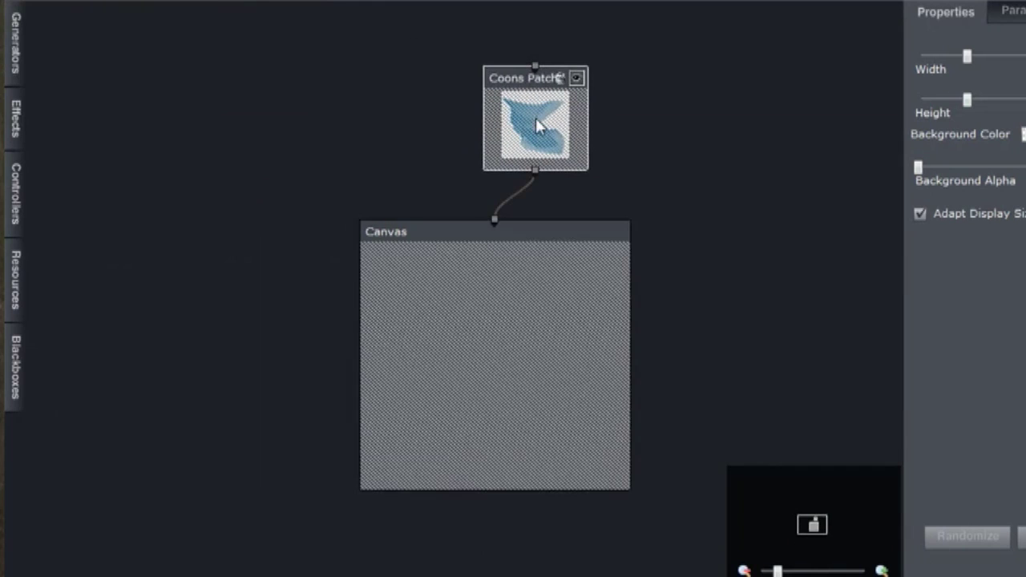
left_click(14, 47)
left_click_drag(114, 72, 436, 96)
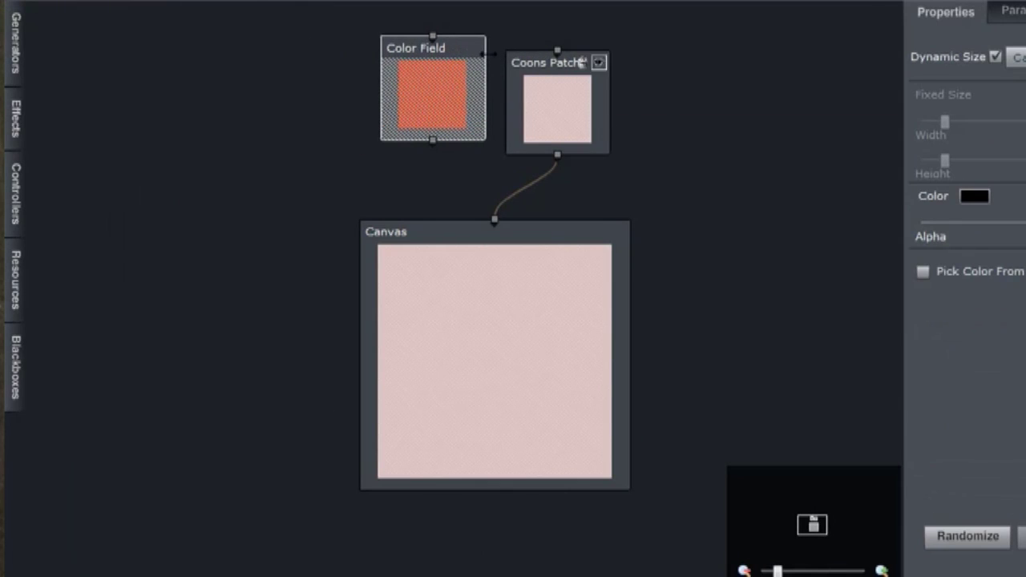
left_click_drag(564, 55, 558, 51)
left_click(561, 61)
Add a Fractal Plasma generator and wire it into the Coons Patch input.
left_click(16, 48)
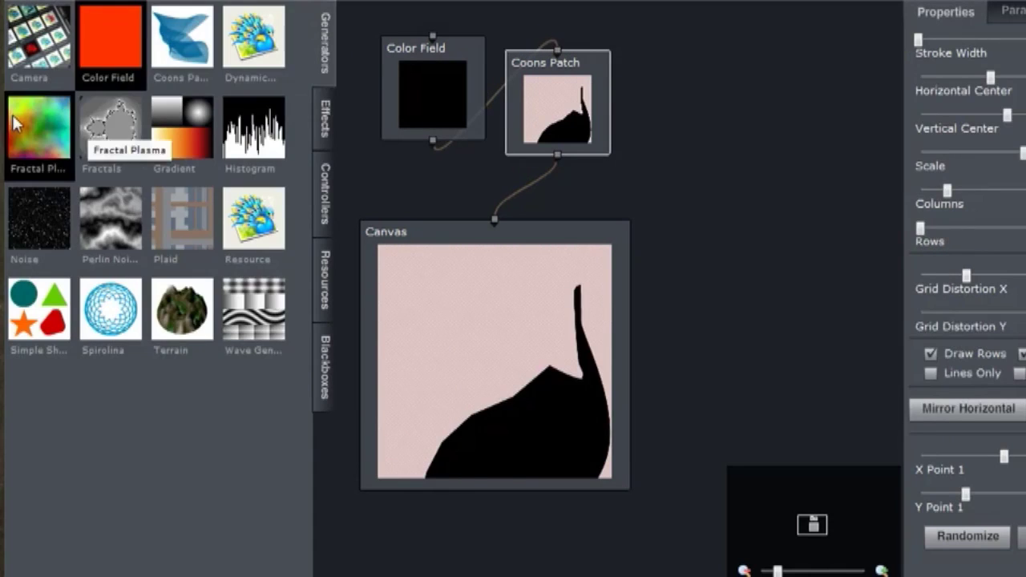
left_click_drag(28, 130, 448, 94)
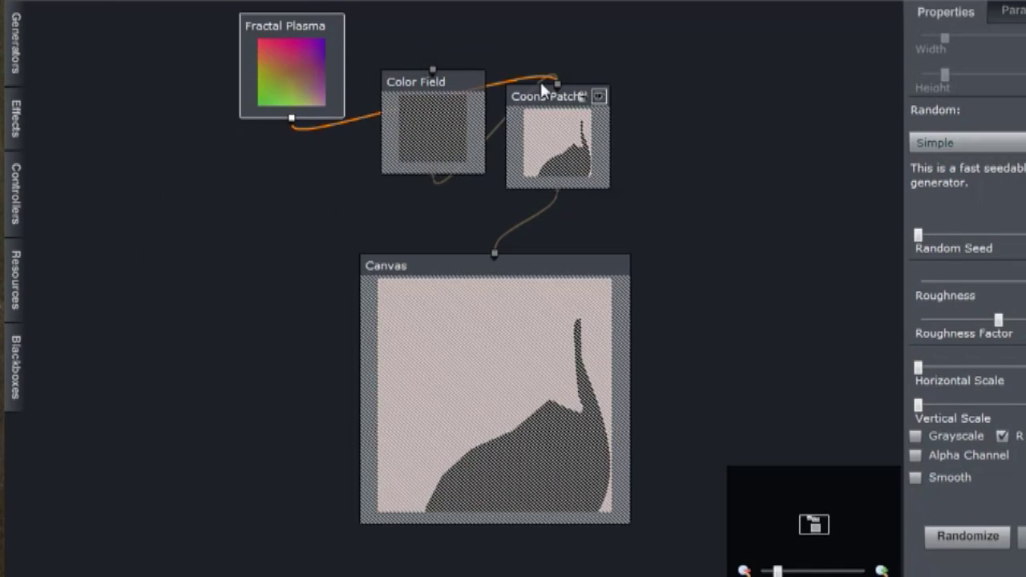
left_click_drag(541, 82, 553, 82)
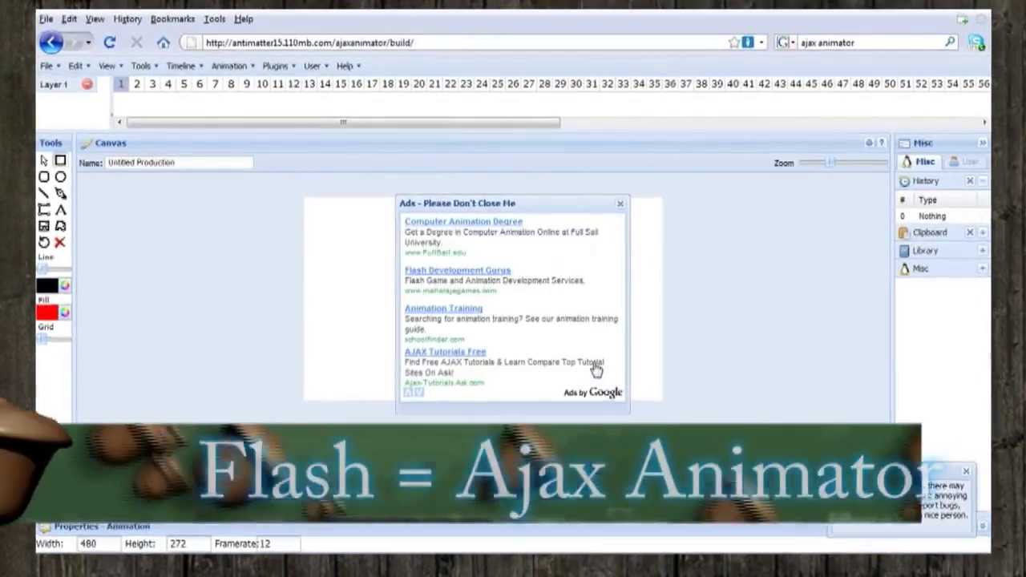
left_click(619, 204)
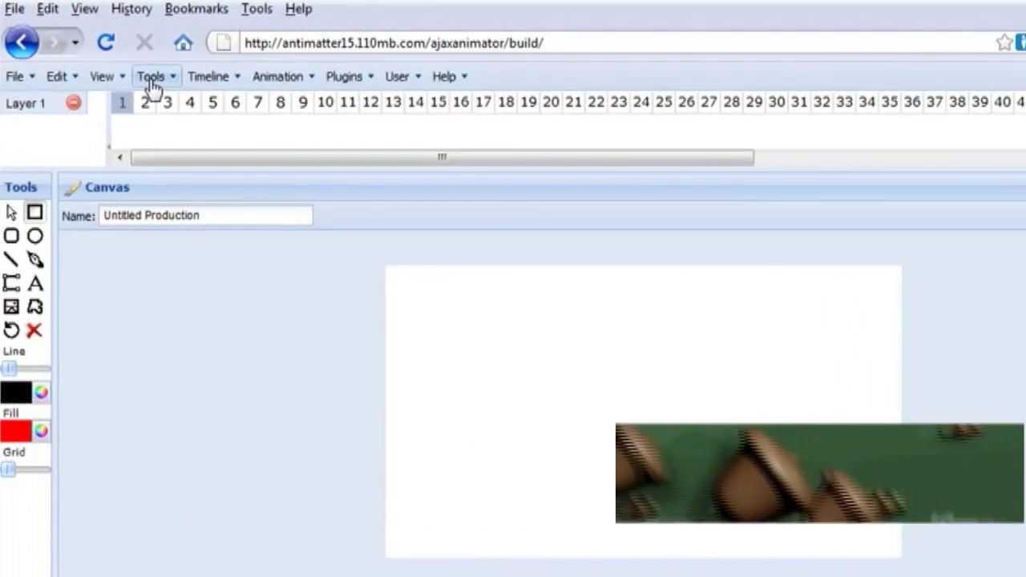
Add a second timeline layer and draw a red ellipse and a red rectangle on the stage.
left_click(210, 77)
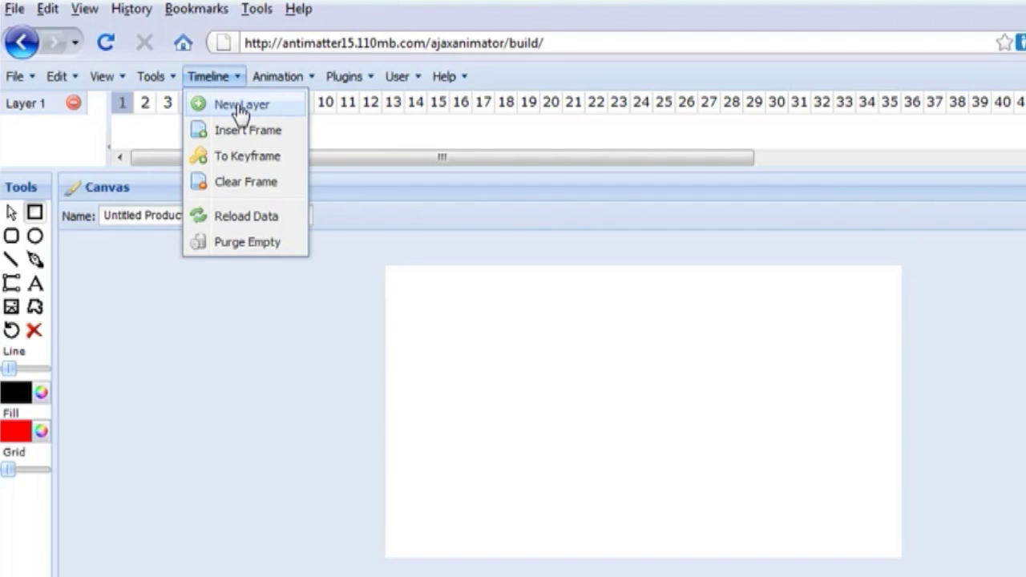
left_click(241, 106)
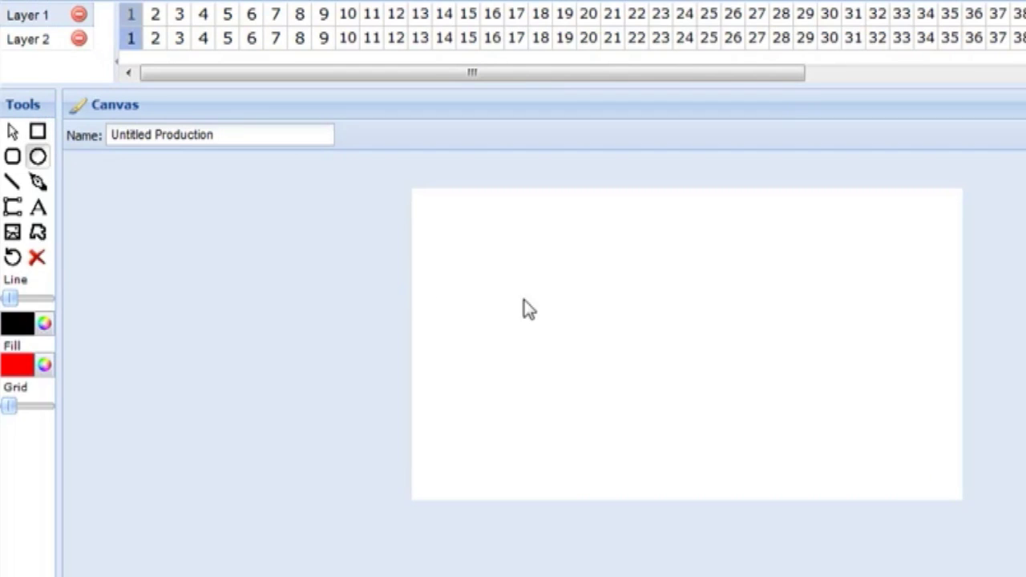
mouse_move(559, 311)
left_mouse_down()
mouse_move(761, 473)
mouse_move(788, 481)
left_mouse_up()
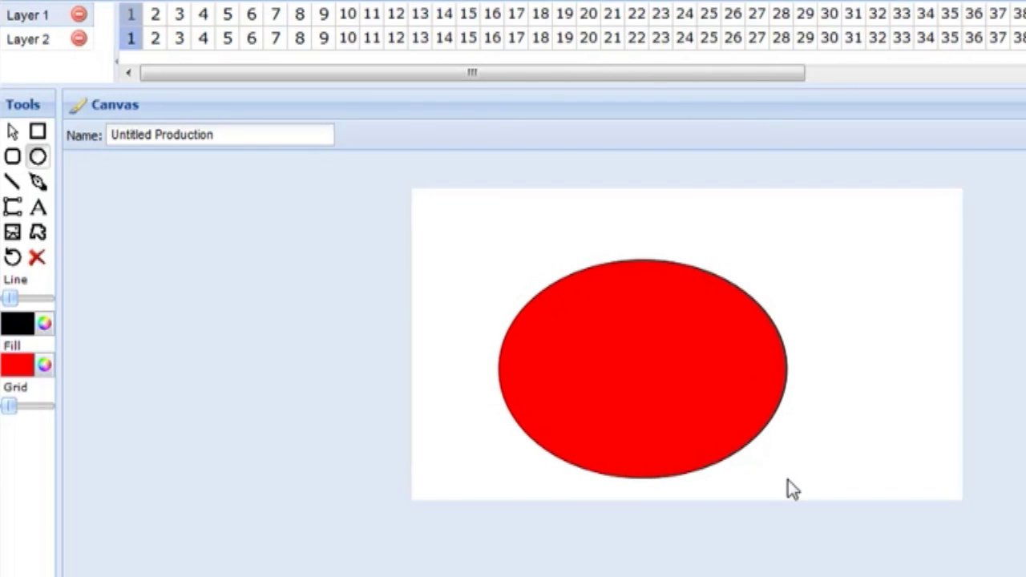
left_click(132, 41)
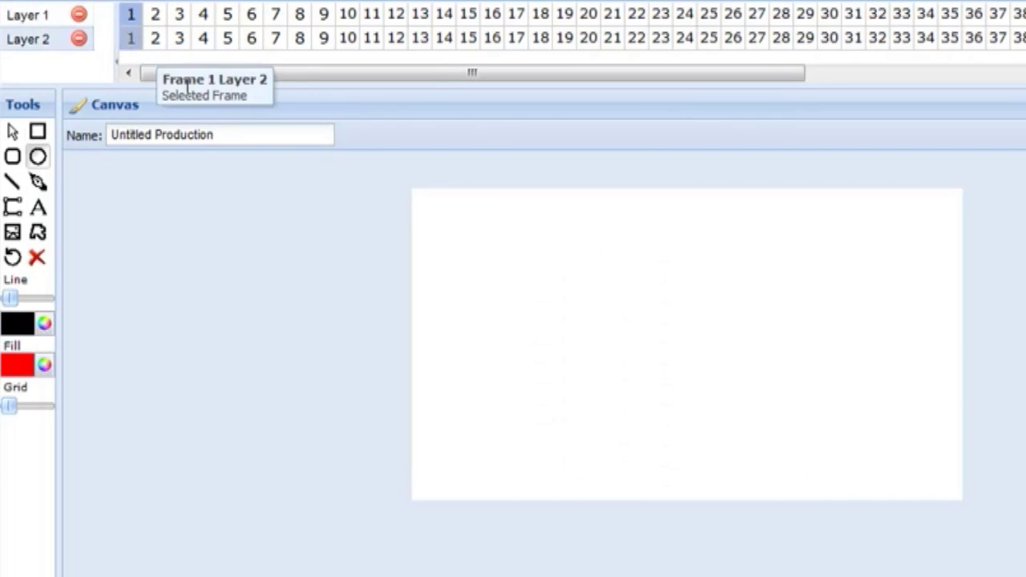
left_click(38, 130)
left_click_drag(815, 297, 945, 483)
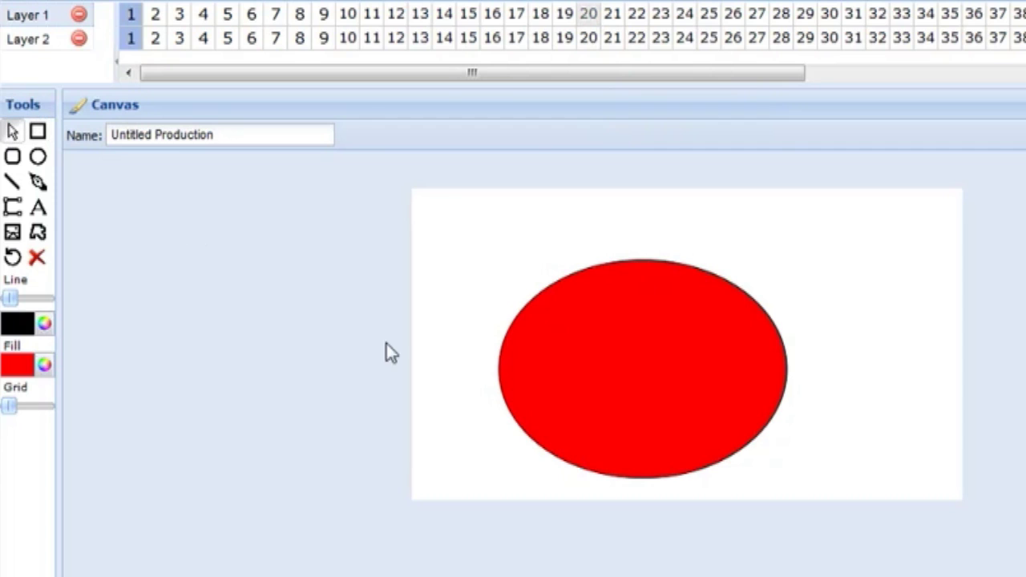
At frame 20, move the ellipse upper right and the rectangle left, then play the animation.
left_click_drag(590, 441, 780, 364)
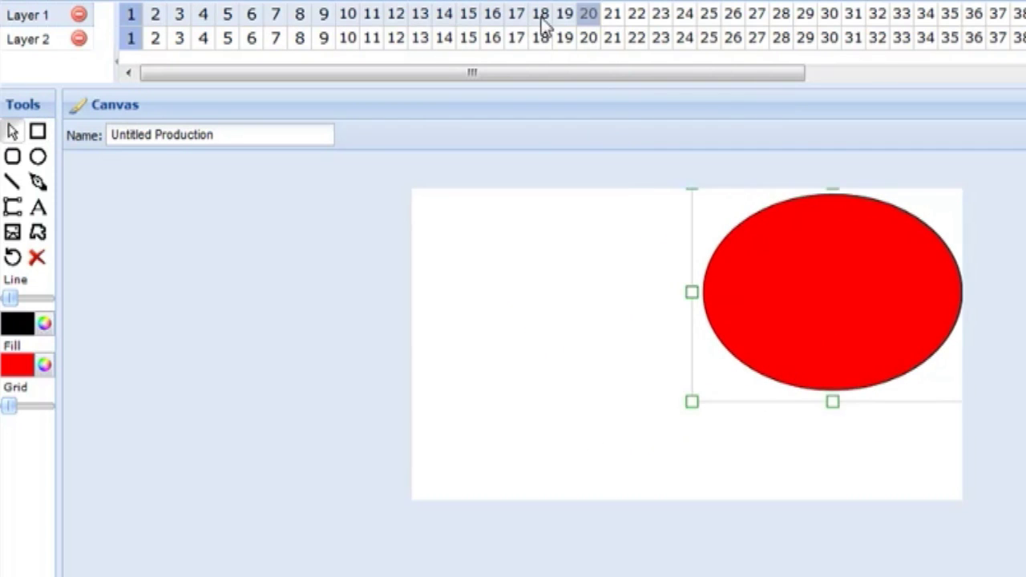
left_click(589, 44)
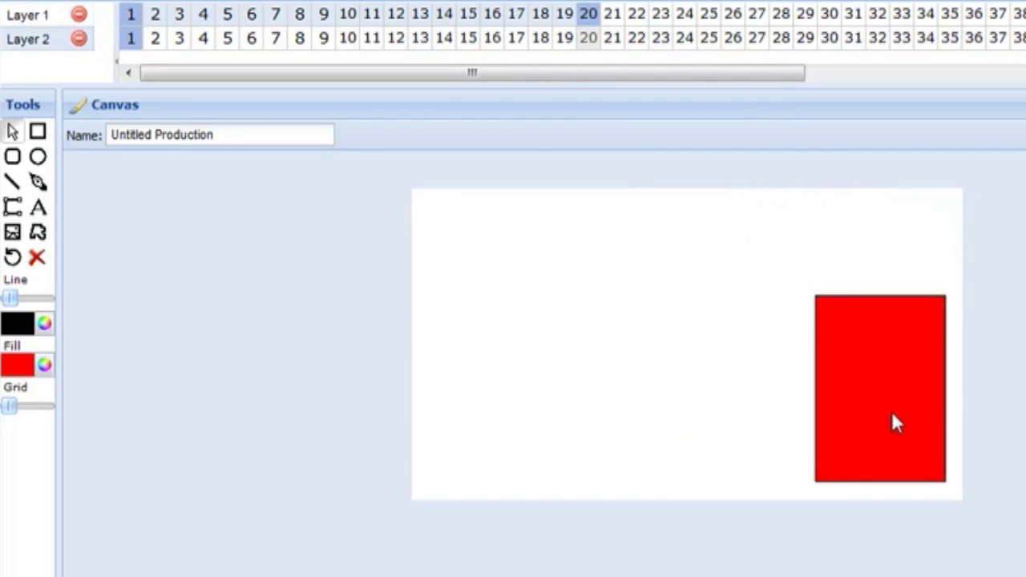
left_click_drag(892, 414, 502, 345)
left_click(298, 1)
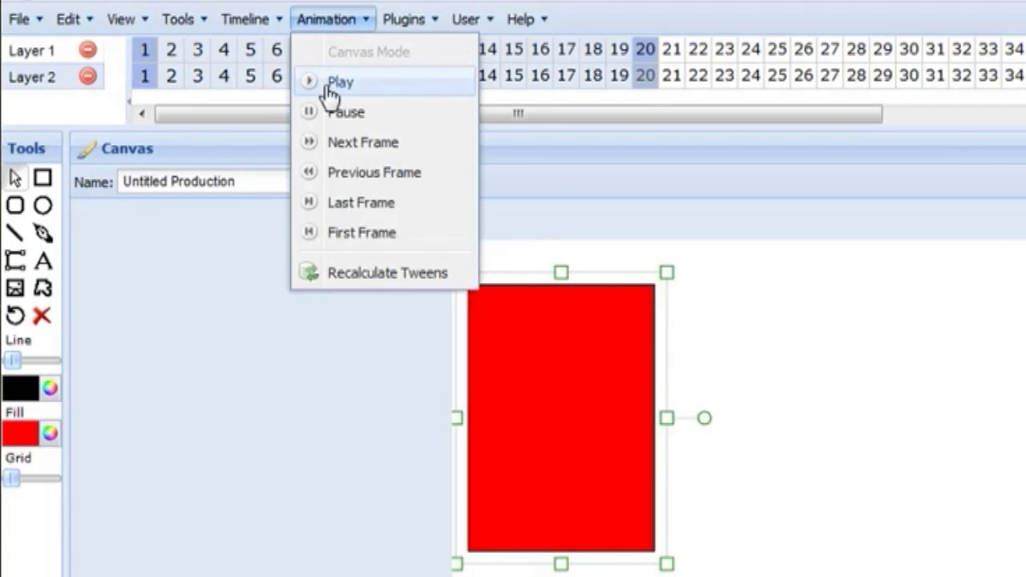
left_click(337, 84)
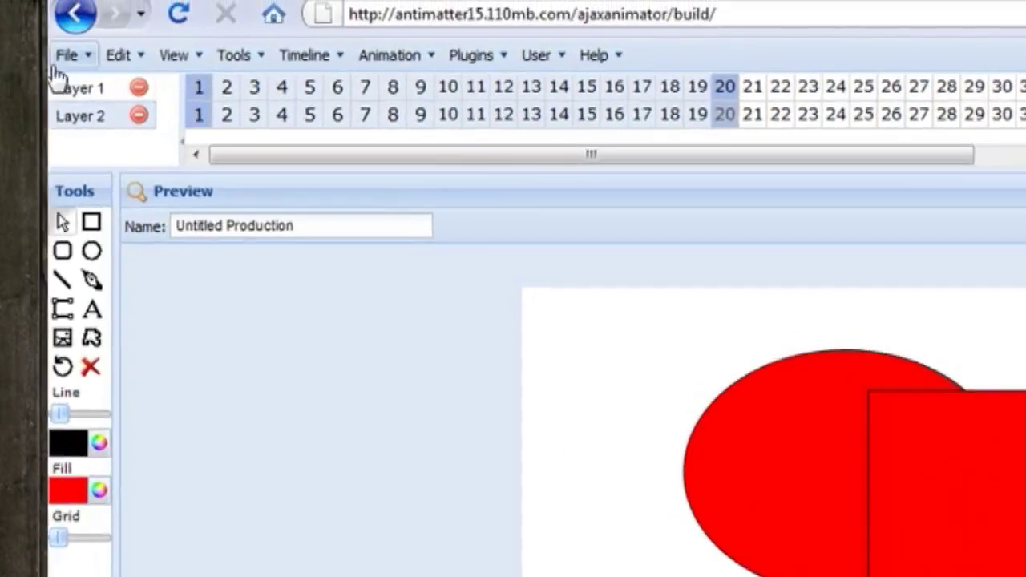
left_click(12, 18)
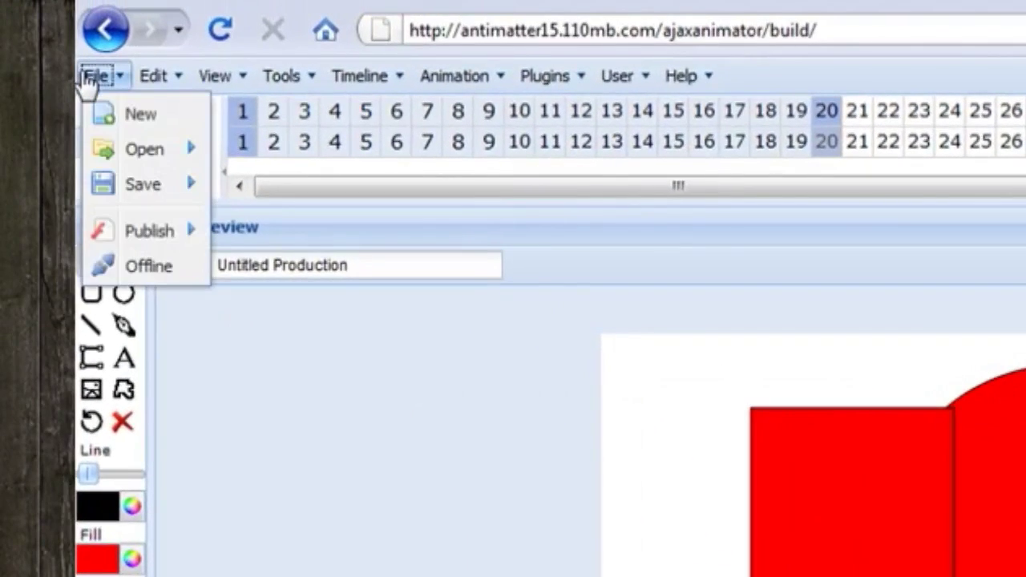
mouse_move(161, 231)
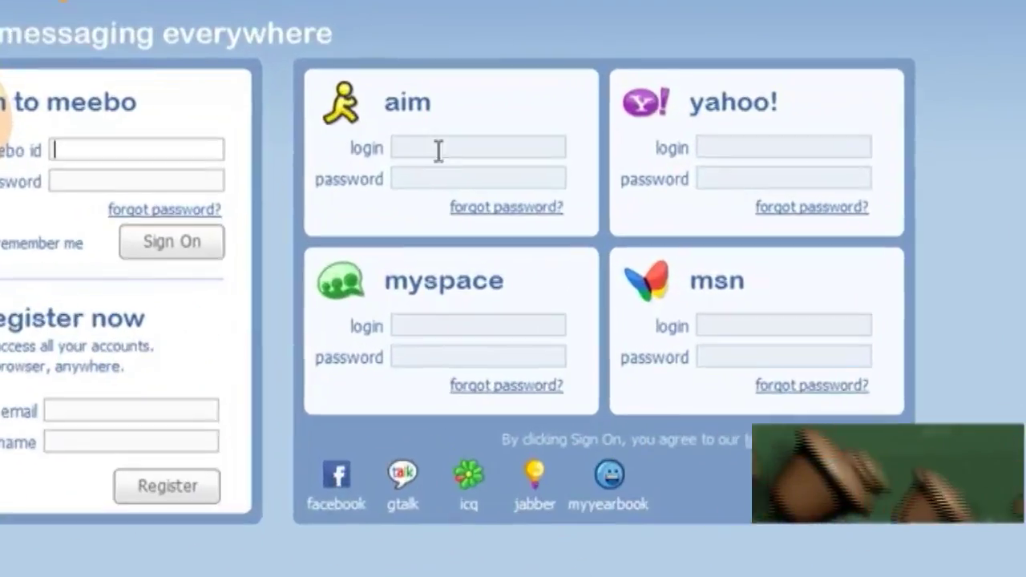
Type the AIM username into the login field, then bring up the gtalk sign-in box.
left_click(503, 183)
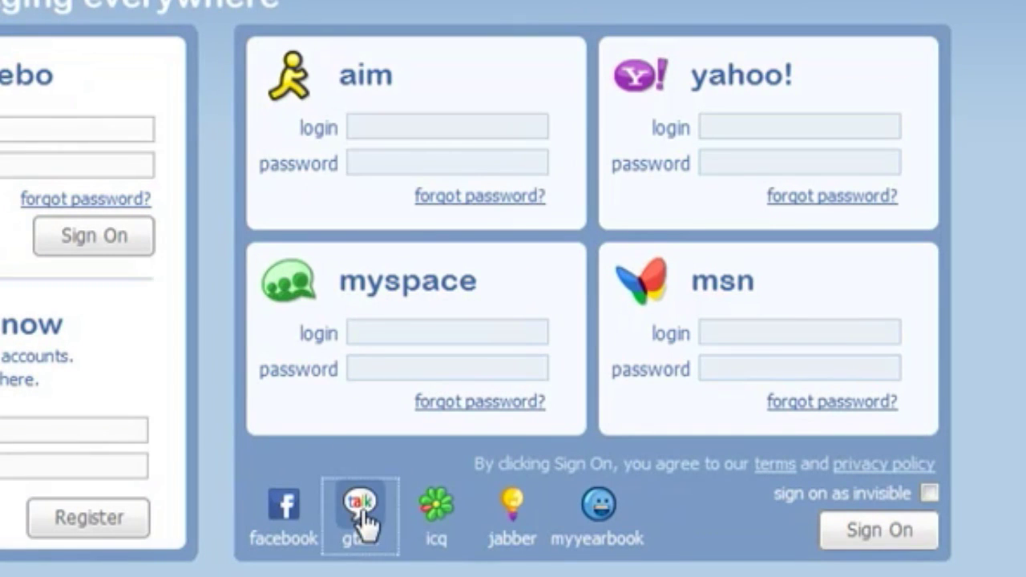
left_click(361, 513)
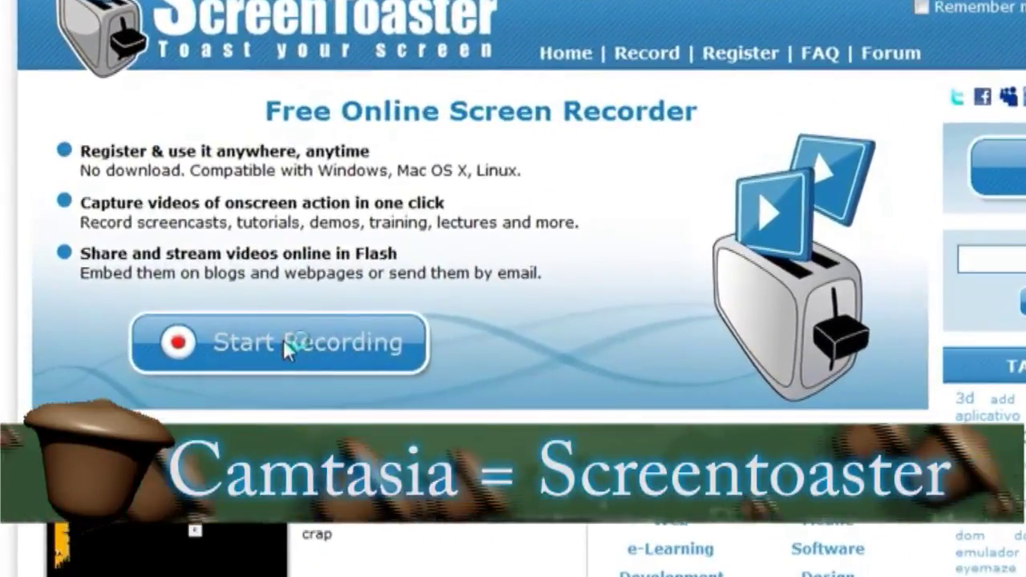
Set up a new recording with the Acer Crystal Eye webcam and allow Flash access.
left_click(282, 339)
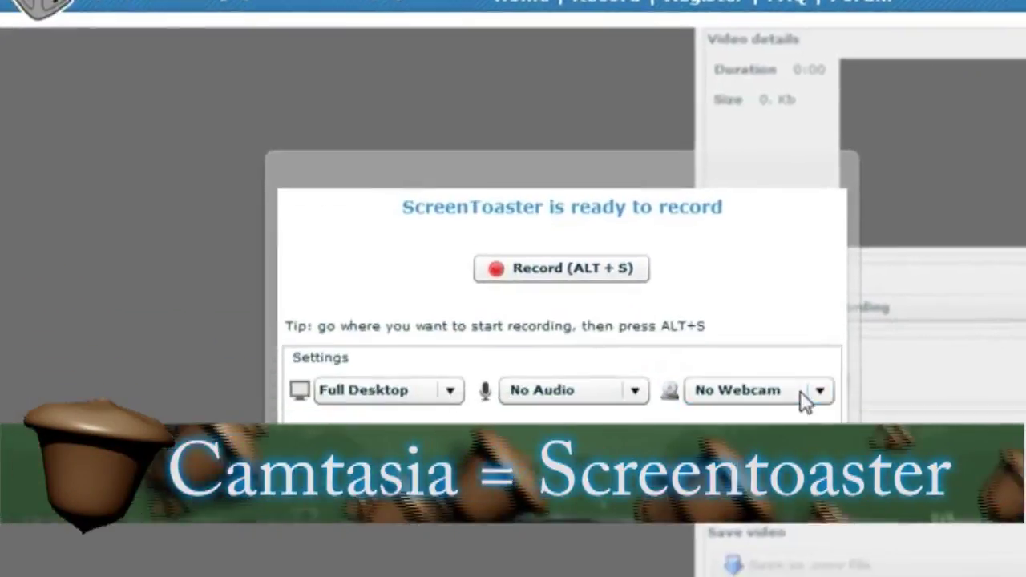
left_click(804, 392)
left_click(718, 373)
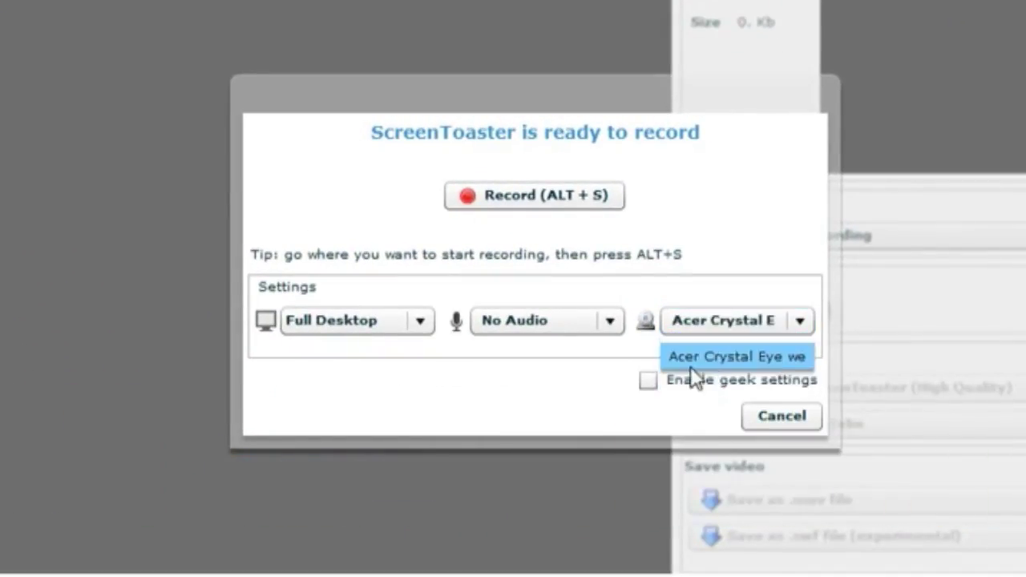
left_click(537, 326)
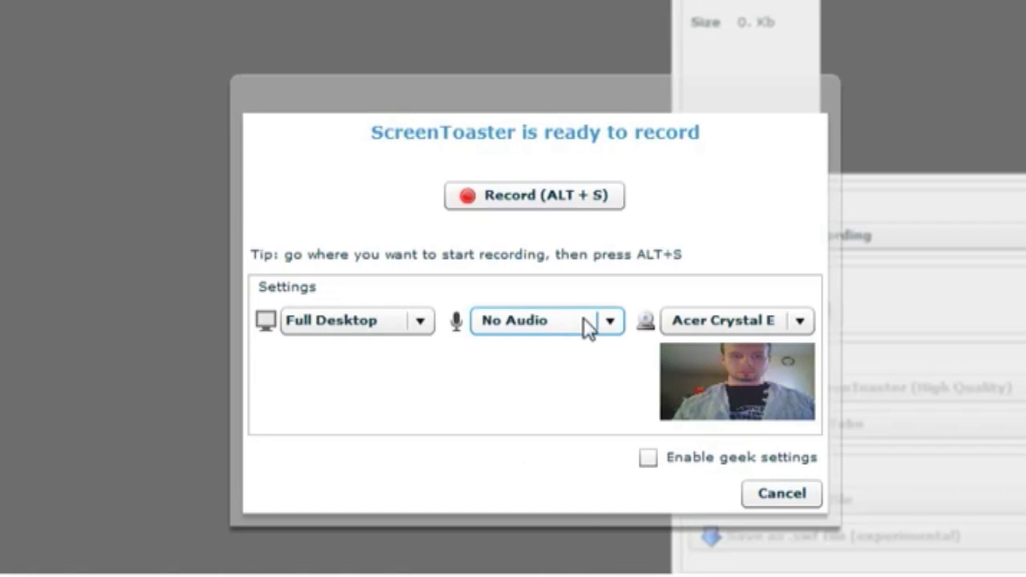
Choose Microphone audio and Rectangular Area capture, record with Alt+S, and play back the result.
left_click(592, 327)
left_click(574, 374)
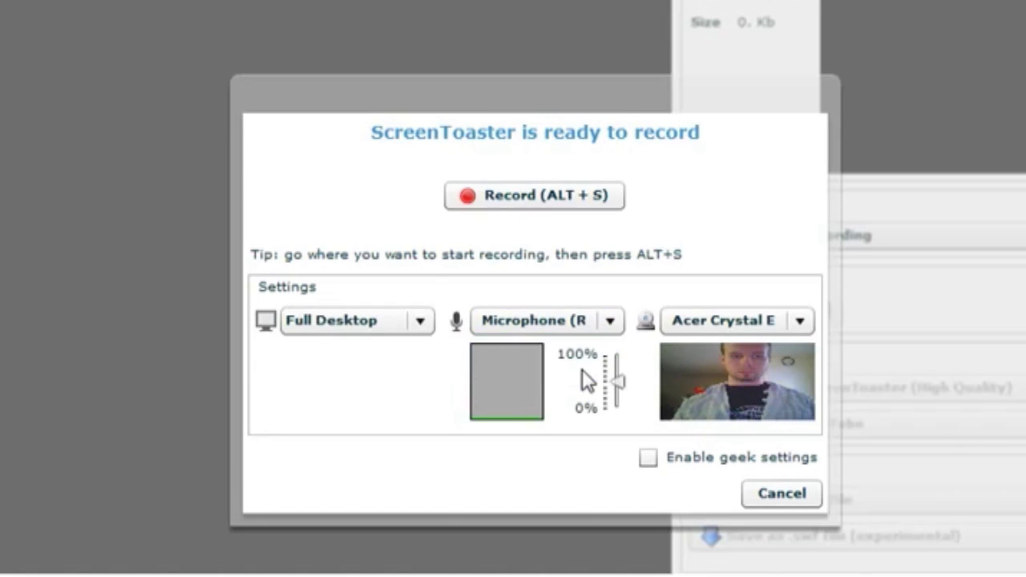
left_click(420, 322)
left_click(388, 372)
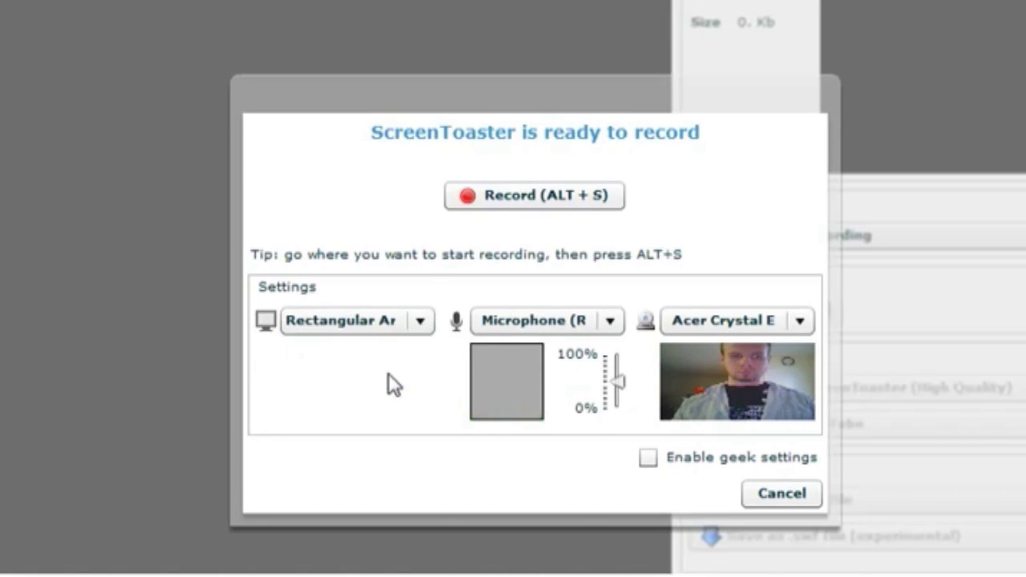
key("alt+s")
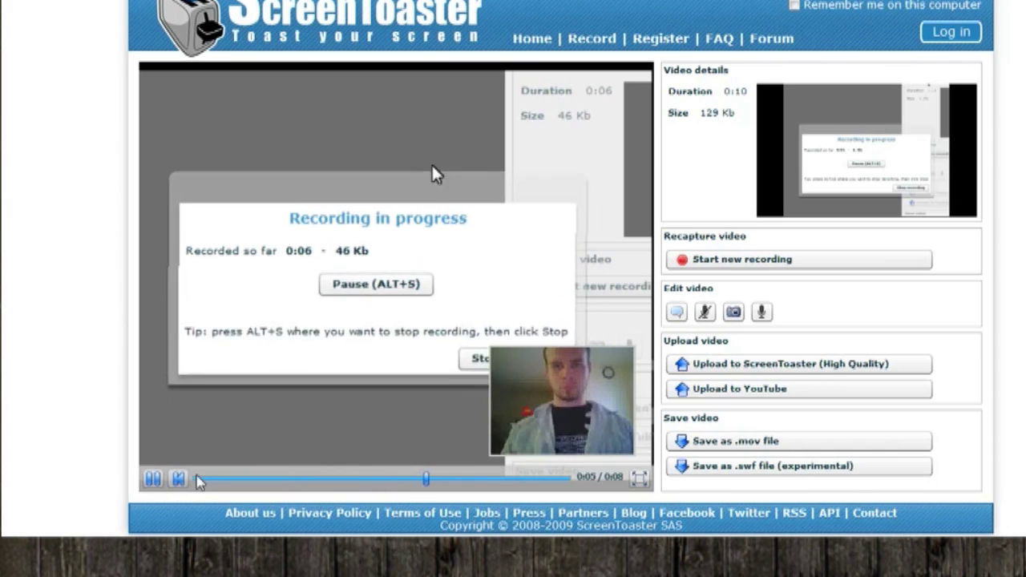
left_click(154, 479)
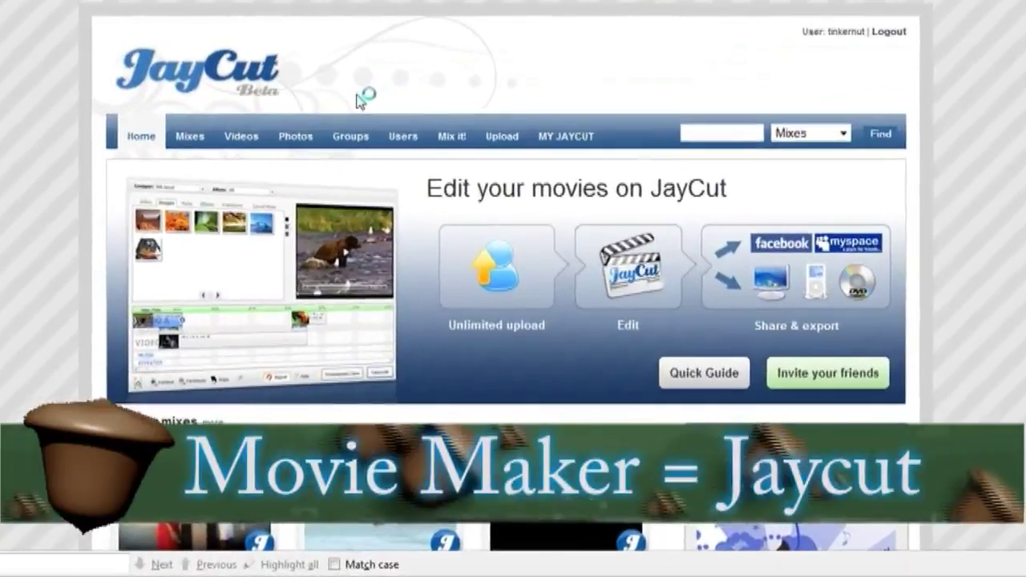
In Mix it!, place the movie on VIDEO A and trim it to 52 seconds.
left_click(452, 137)
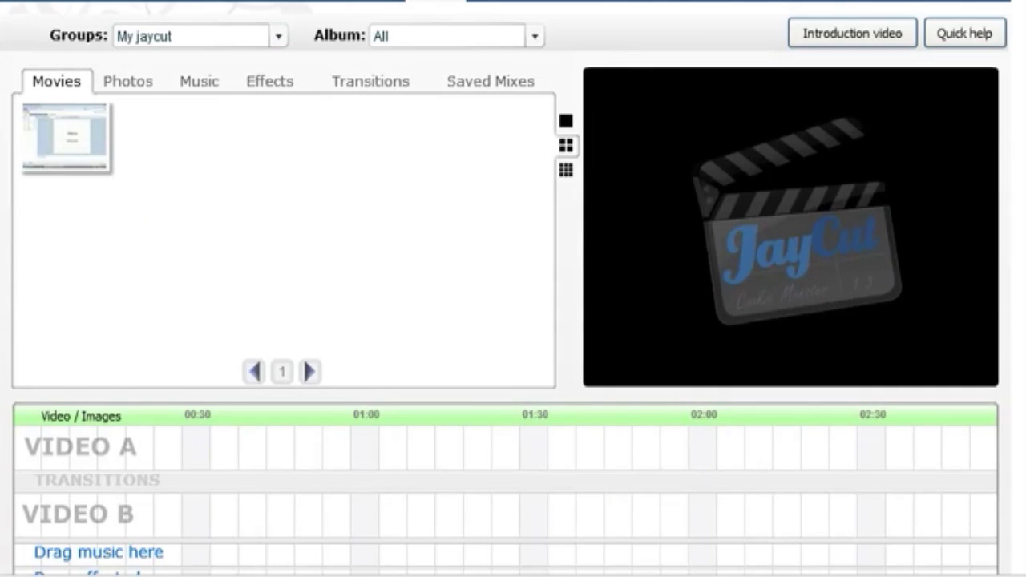
left_click_drag(46, 138, 80, 453)
left_click(232, 459)
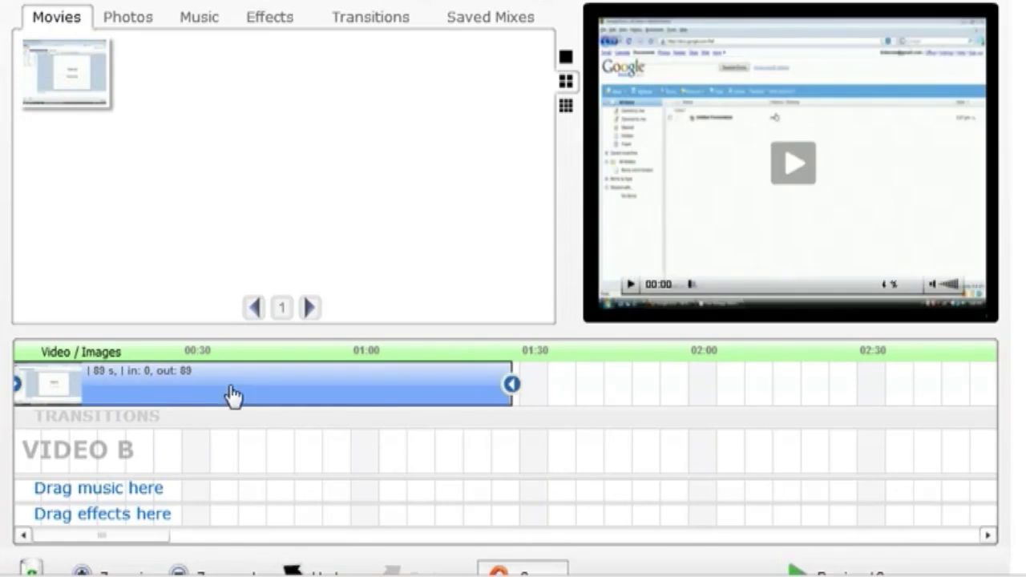
left_click_drag(514, 387, 306, 391)
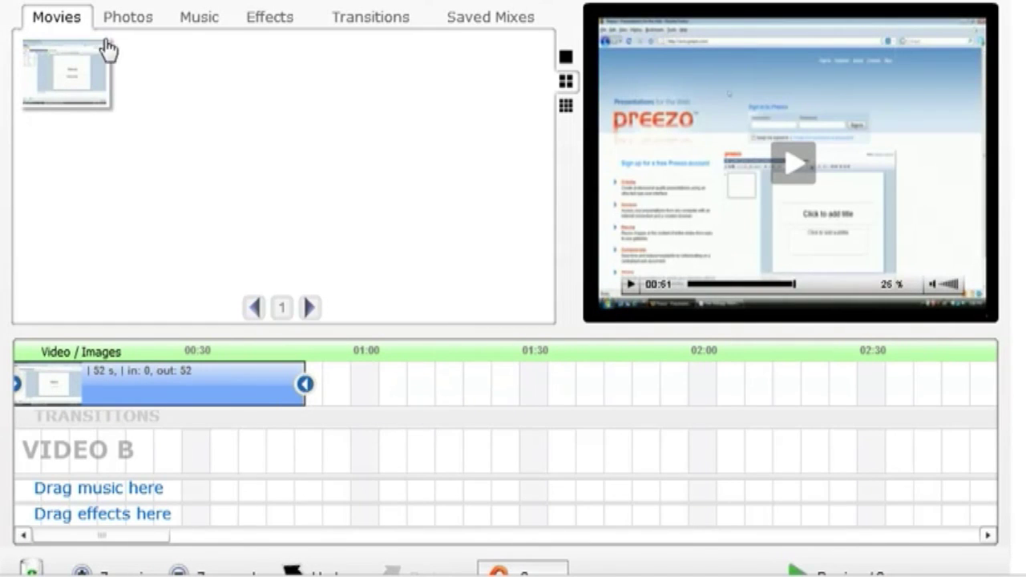
Add the second clip on VIDEO B, join them with a Circle transition, and add the Obscure effect.
left_click_drag(107, 50, 367, 474)
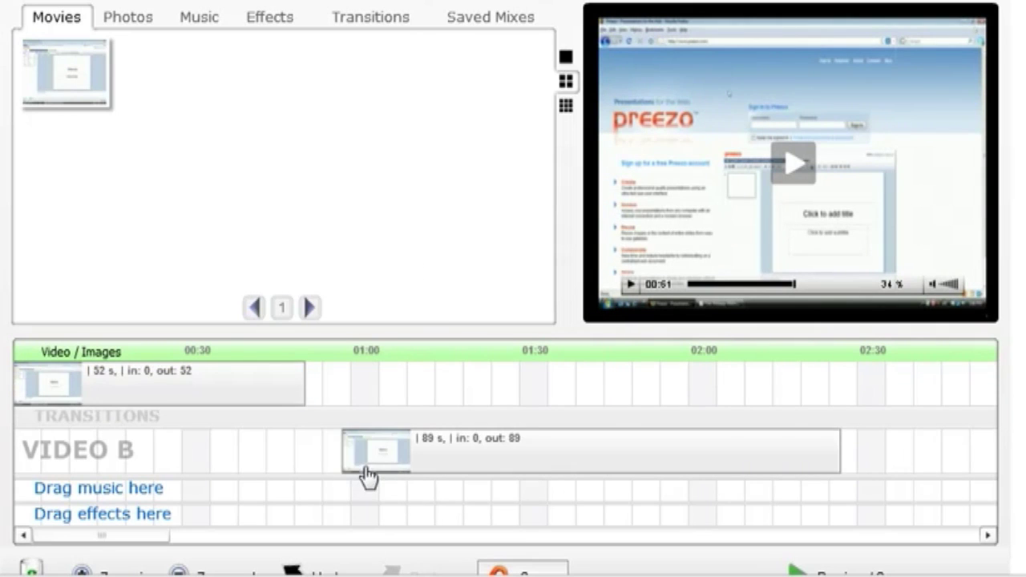
left_click(394, 454)
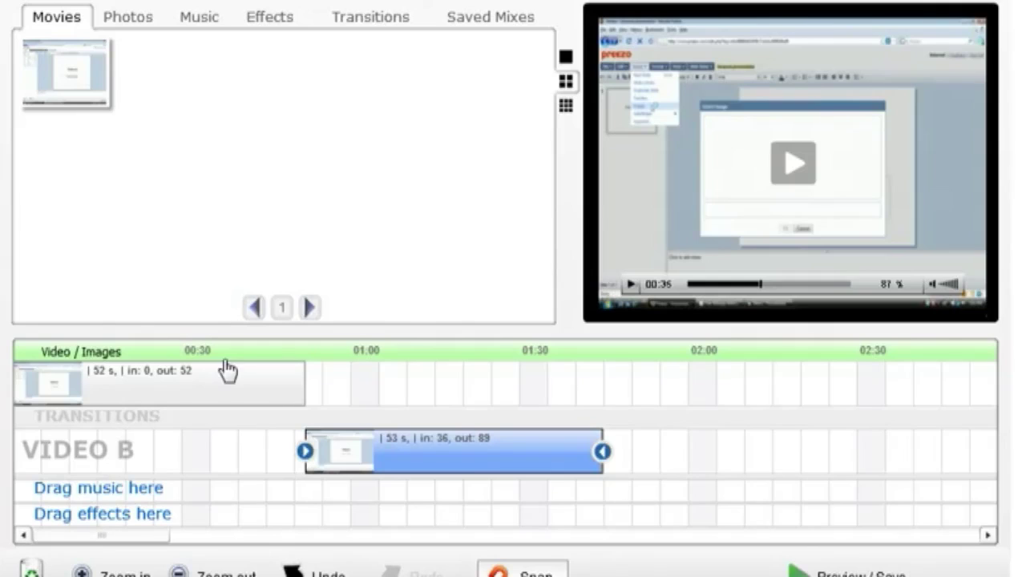
left_click(366, 32)
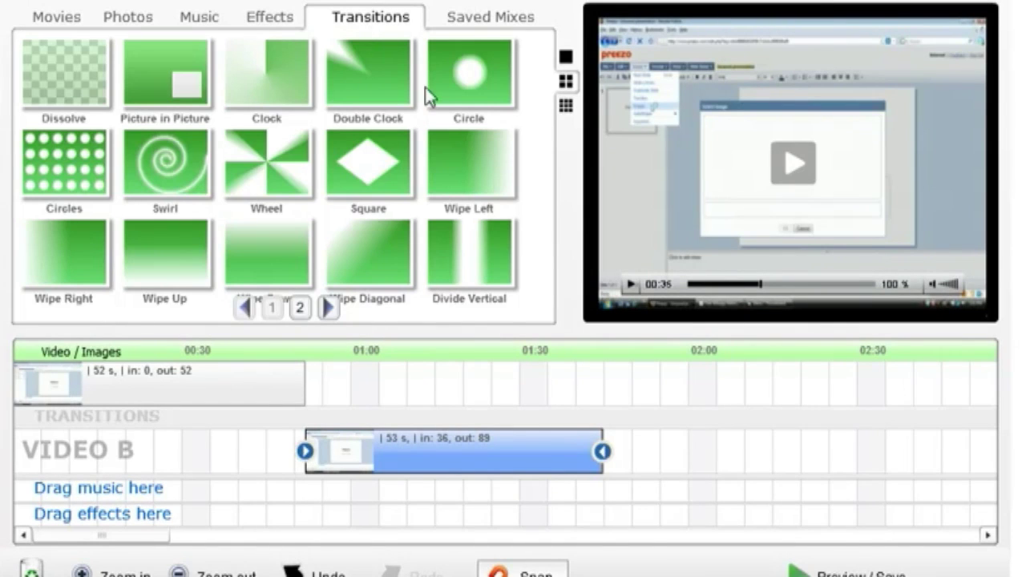
mouse_move(487, 83)
left_mouse_down()
mouse_move(297, 401)
mouse_move(277, 403)
mouse_move(282, 415)
left_mouse_up()
left_click(260, 24)
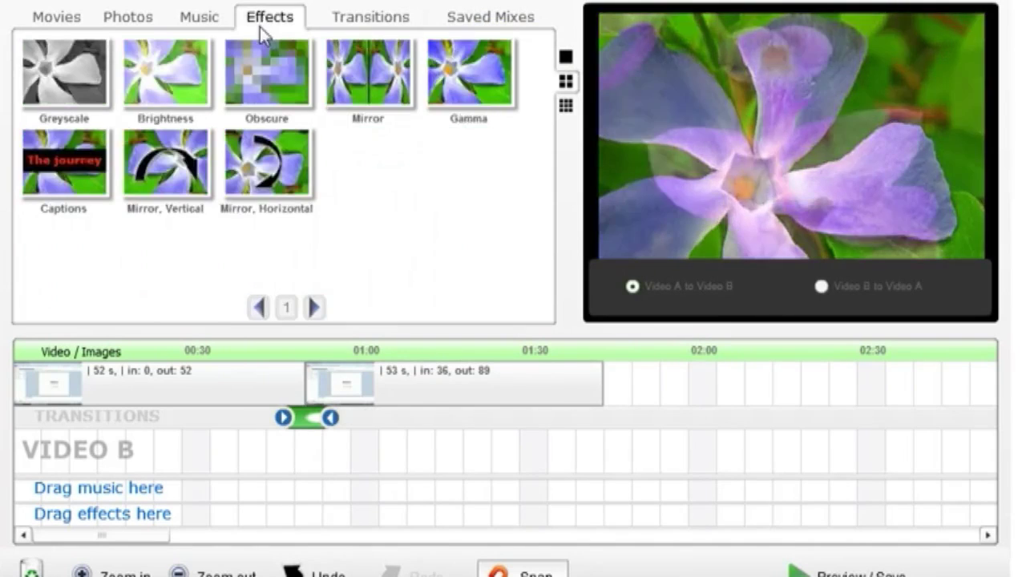
left_click_drag(258, 95, 69, 495)
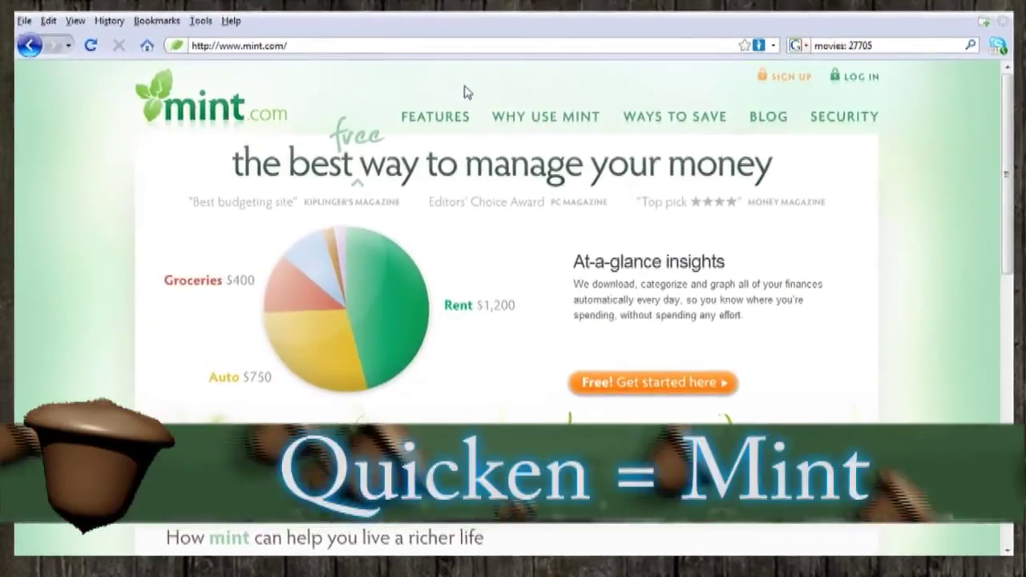
Open Mint's FEATURES pages and scroll down to 'See where you spend'.
left_click(422, 120)
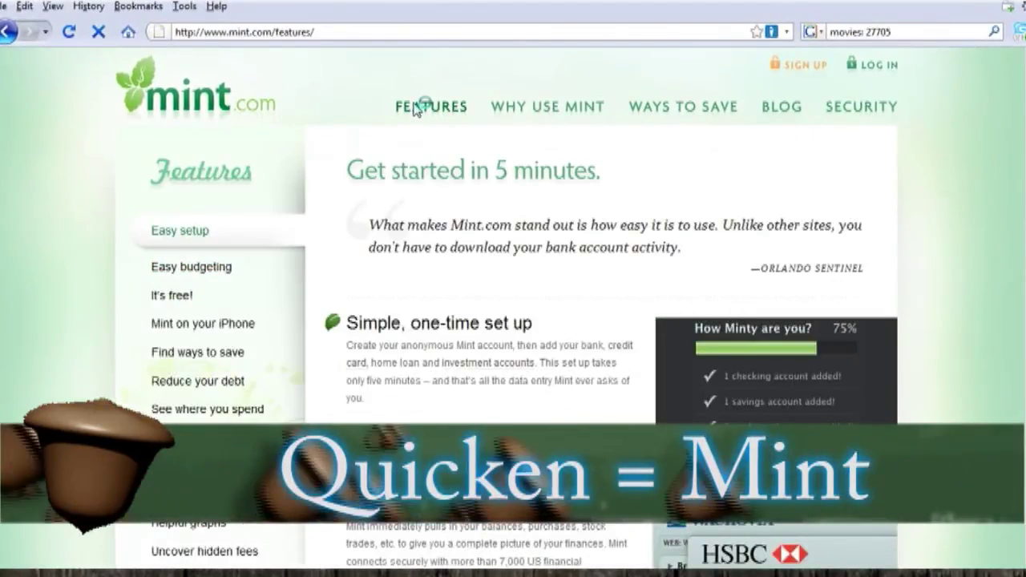
scroll(558, 293, "down", 3)
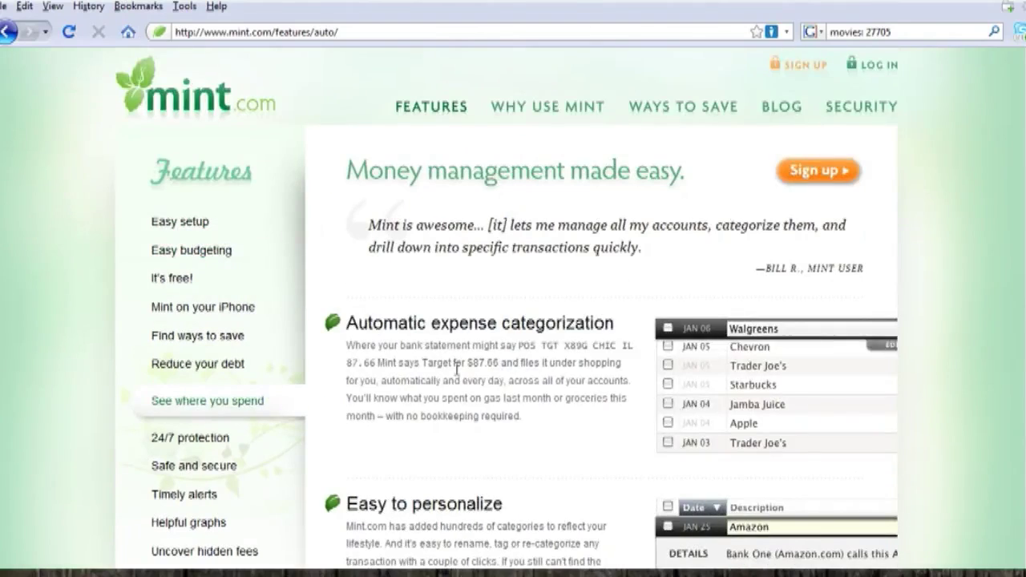
scroll(457, 368, "down", 4)
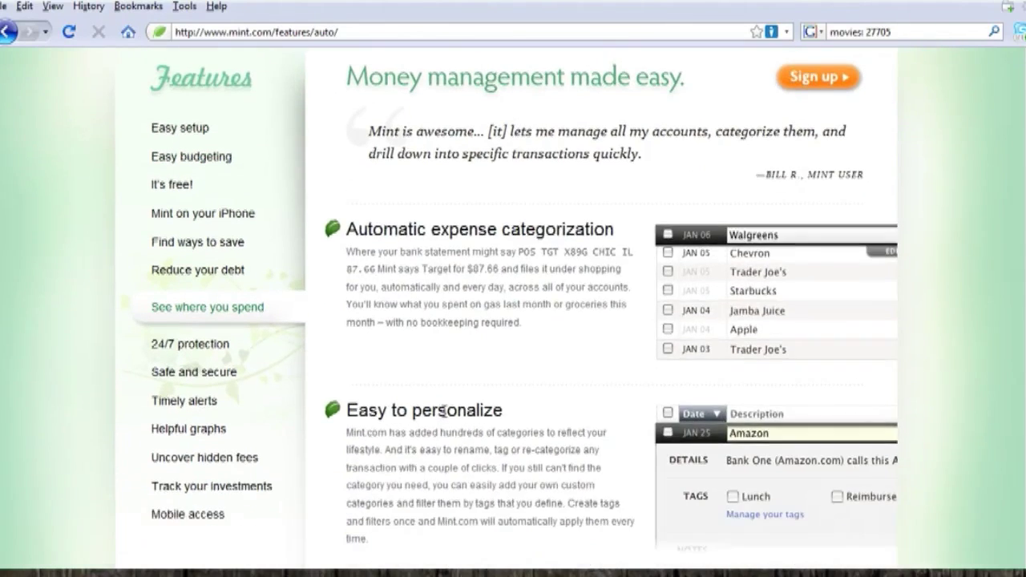
scroll(444, 411, "down", 2)
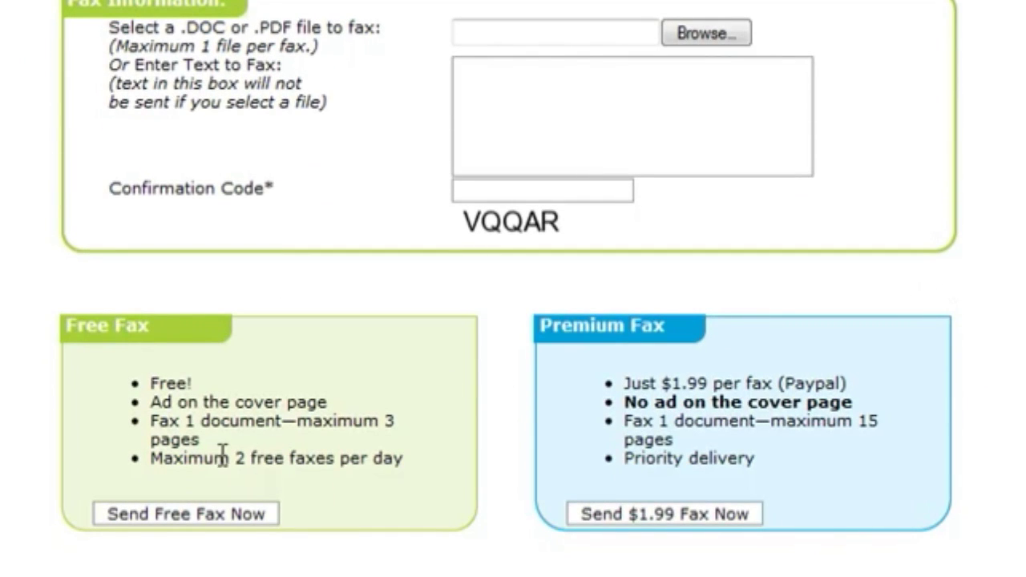
left_click_drag(214, 457, 276, 456)
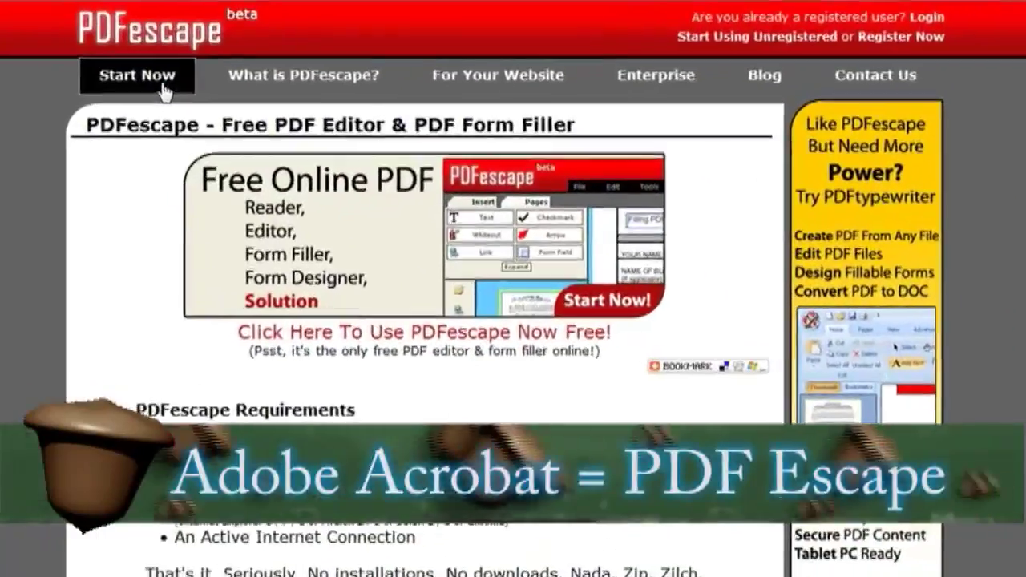
Start PDFescape without registering and load the résumé PDF from the computer.
left_click(231, 128)
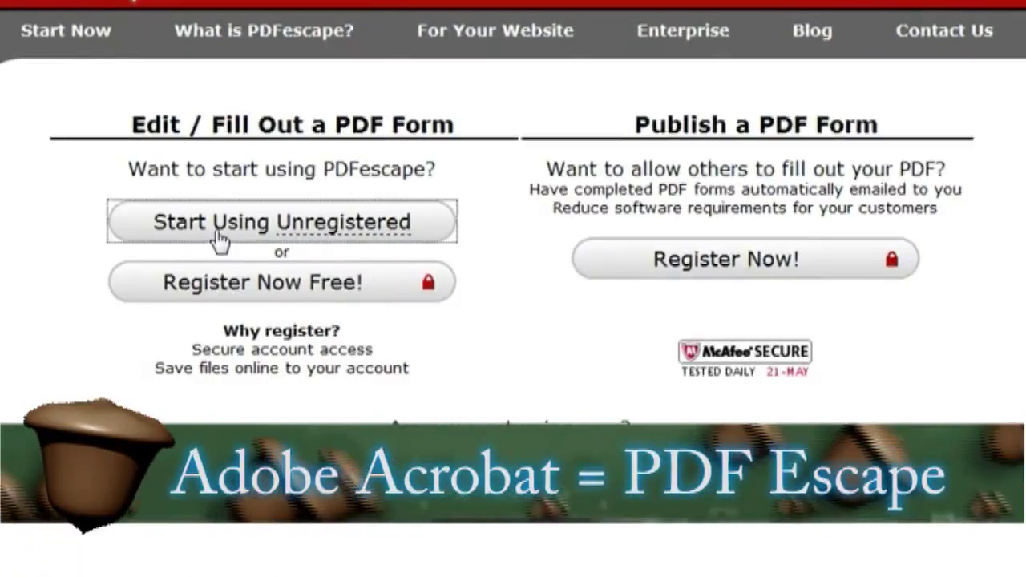
left_click(316, 263)
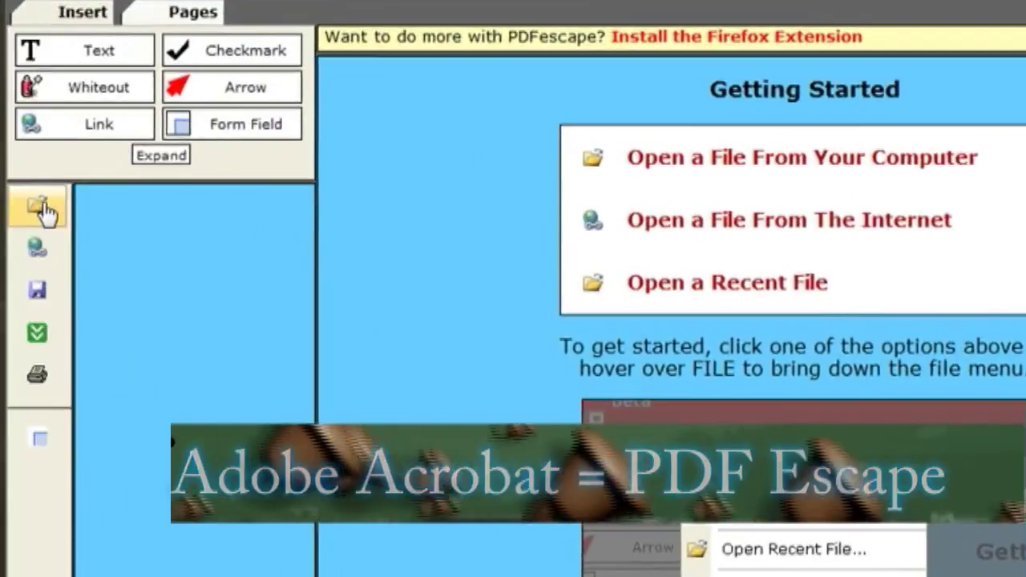
left_click(42, 200)
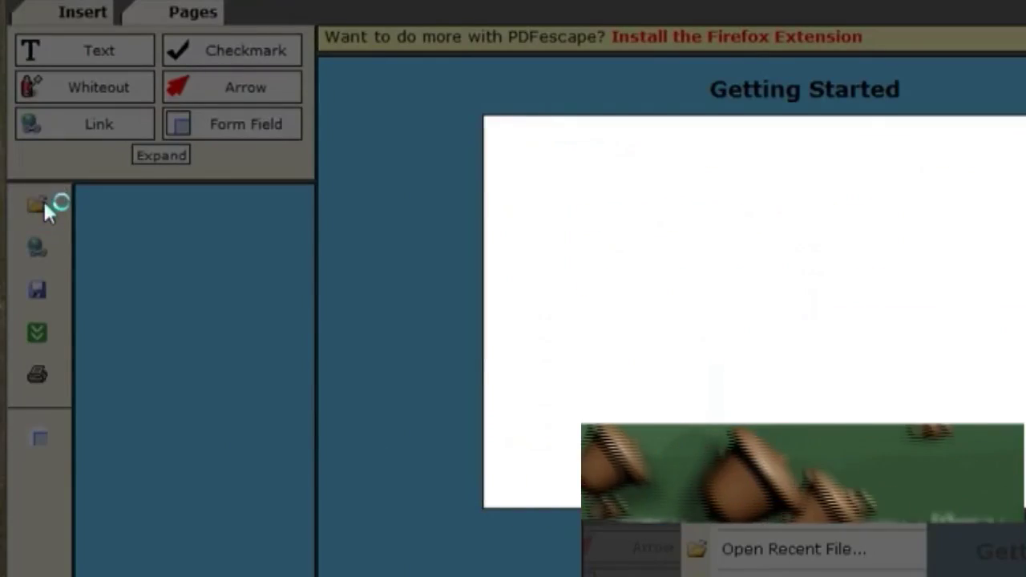
left_click(872, 252)
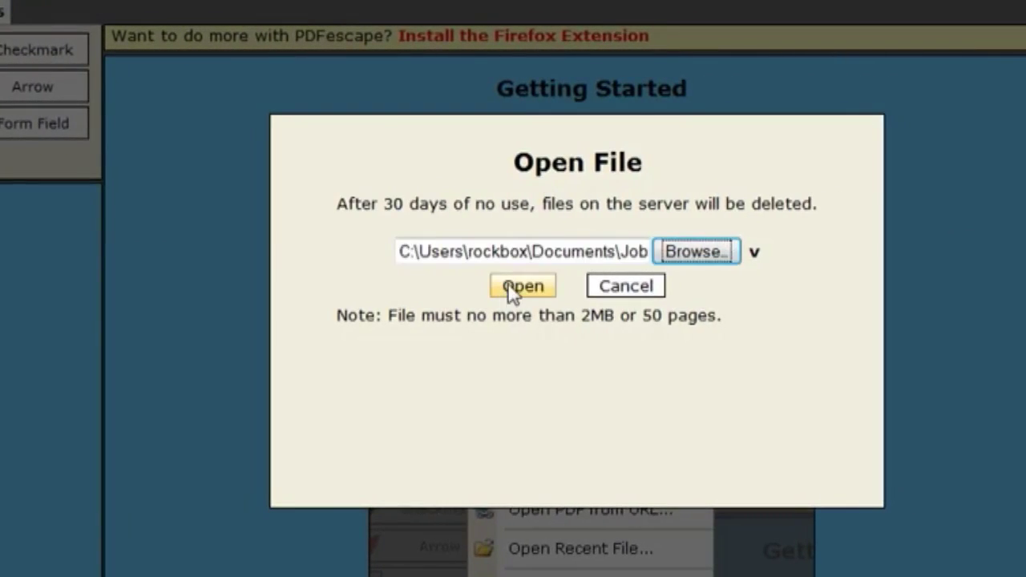
left_click(699, 286)
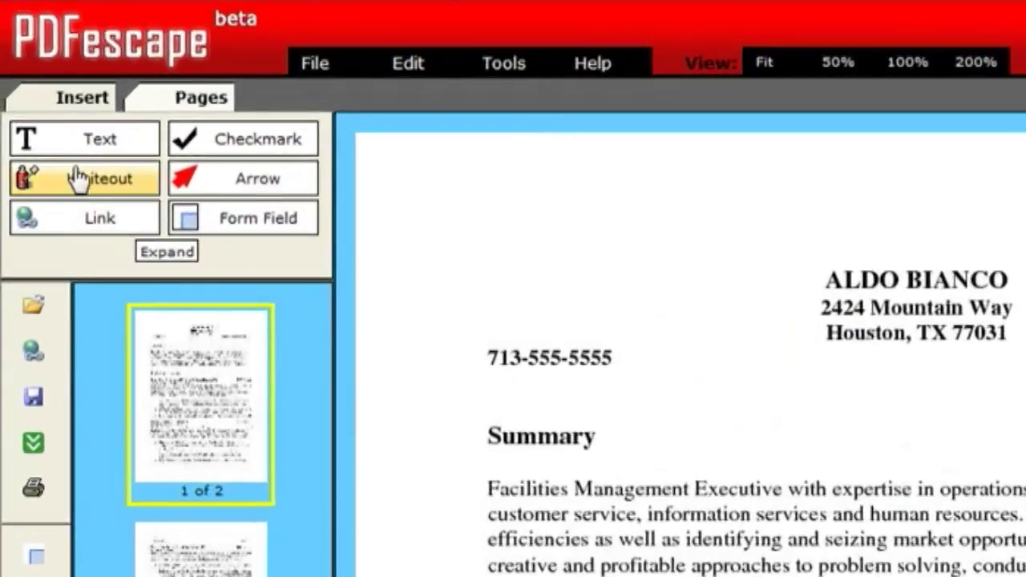
In the Pages tools, move page 2 to the front of the résumé.
left_click(202, 113)
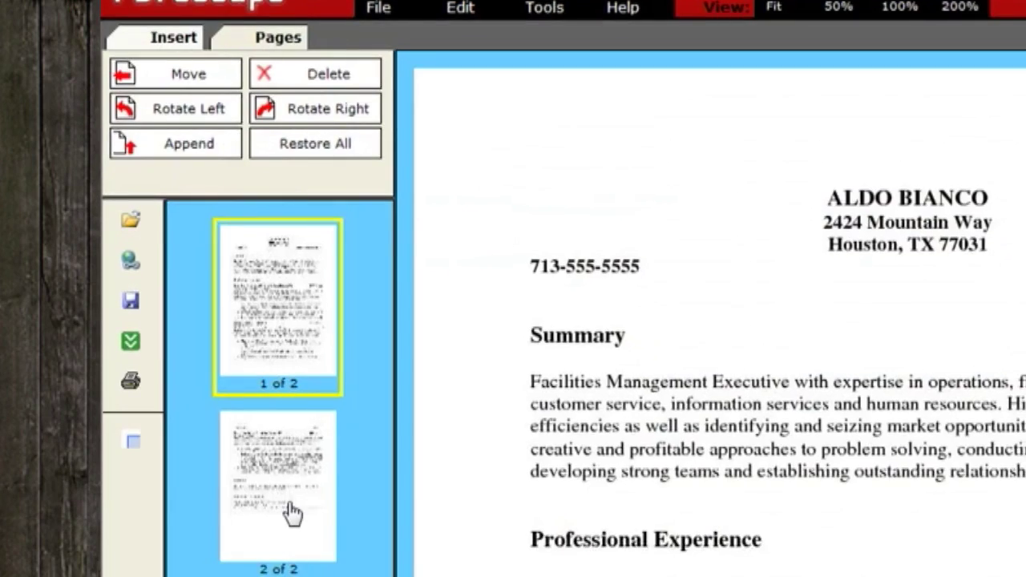
left_click(282, 455)
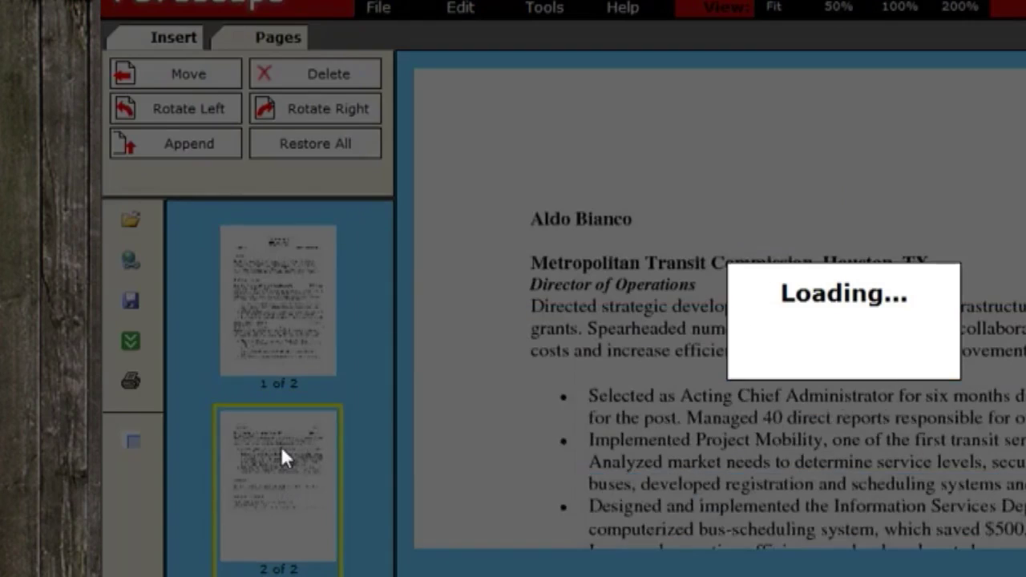
left_click(198, 79)
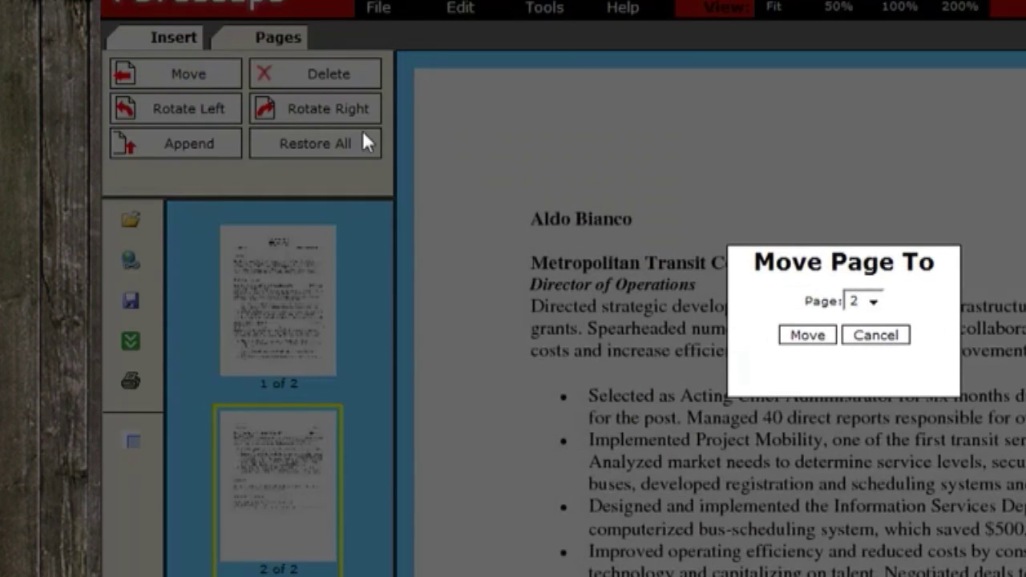
left_click(821, 336)
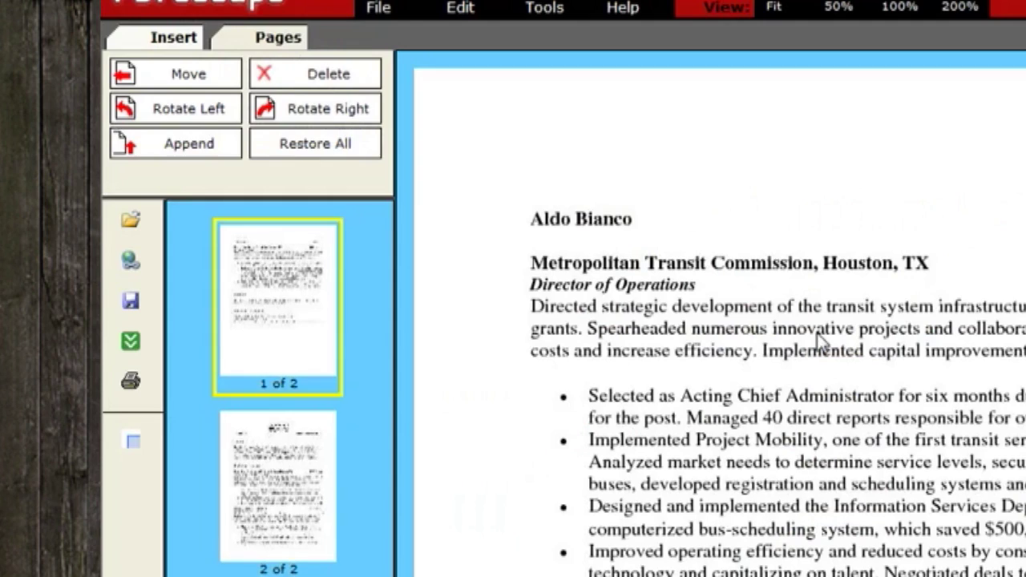